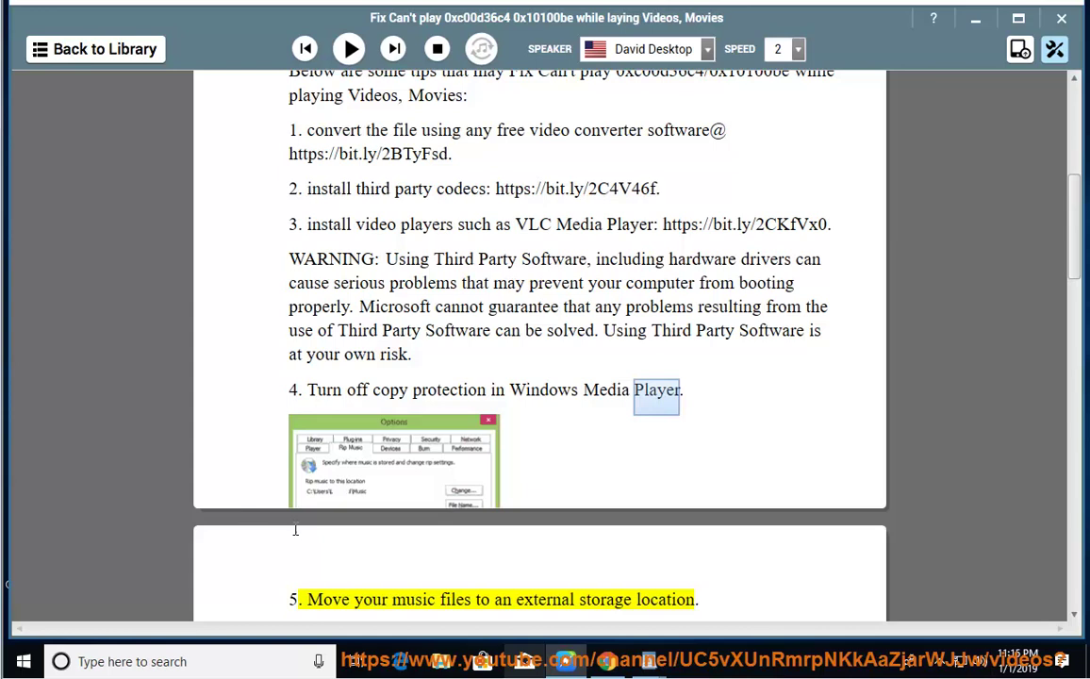
- Search Windows for Windows Media Player, launch it, and complete its initial setup with the recommended settings
{"action": "left_click", "coordinate": [190, 661]}
{"action": "type", "text": "win"}
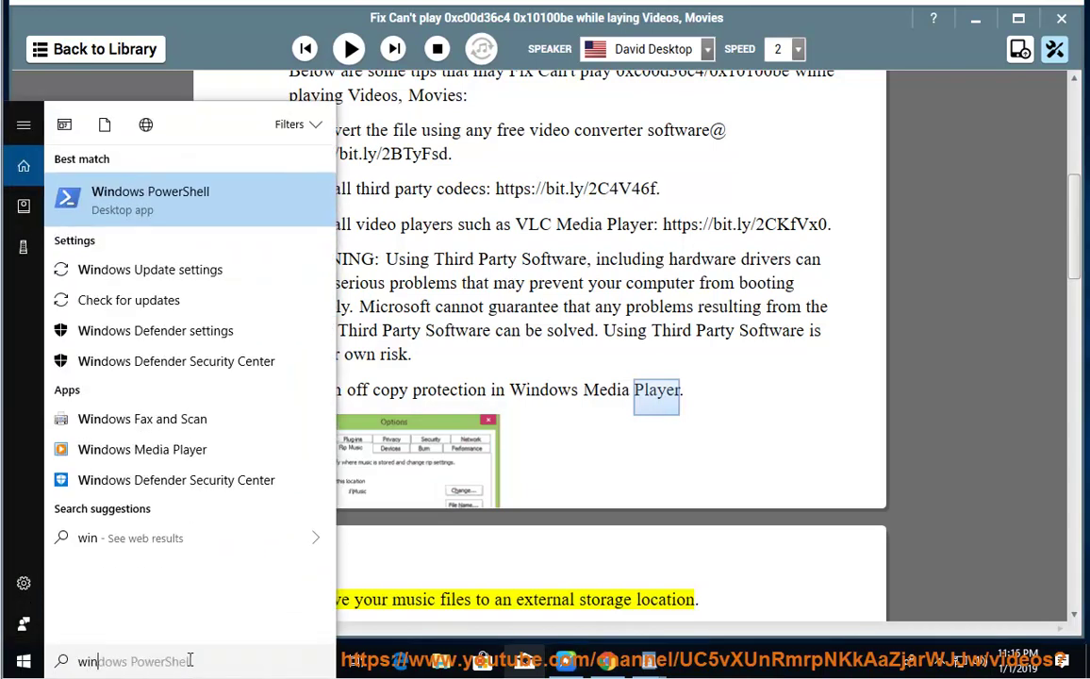
{"action": "type", "text": "dows"}
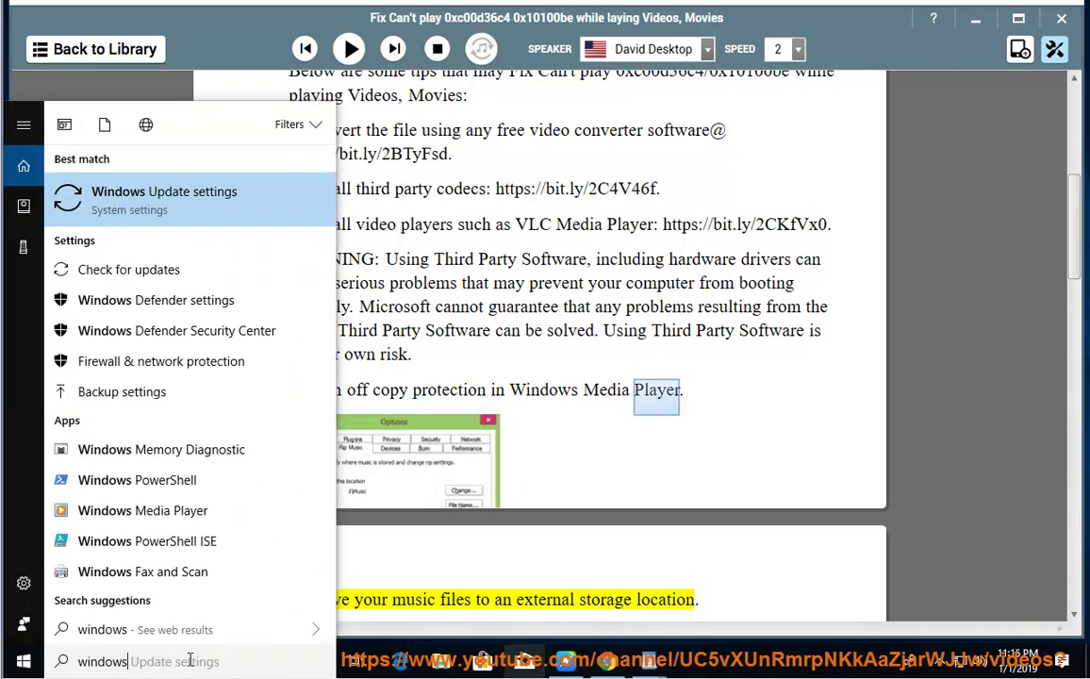
{"action": "left_click", "coordinate": [160, 510]}
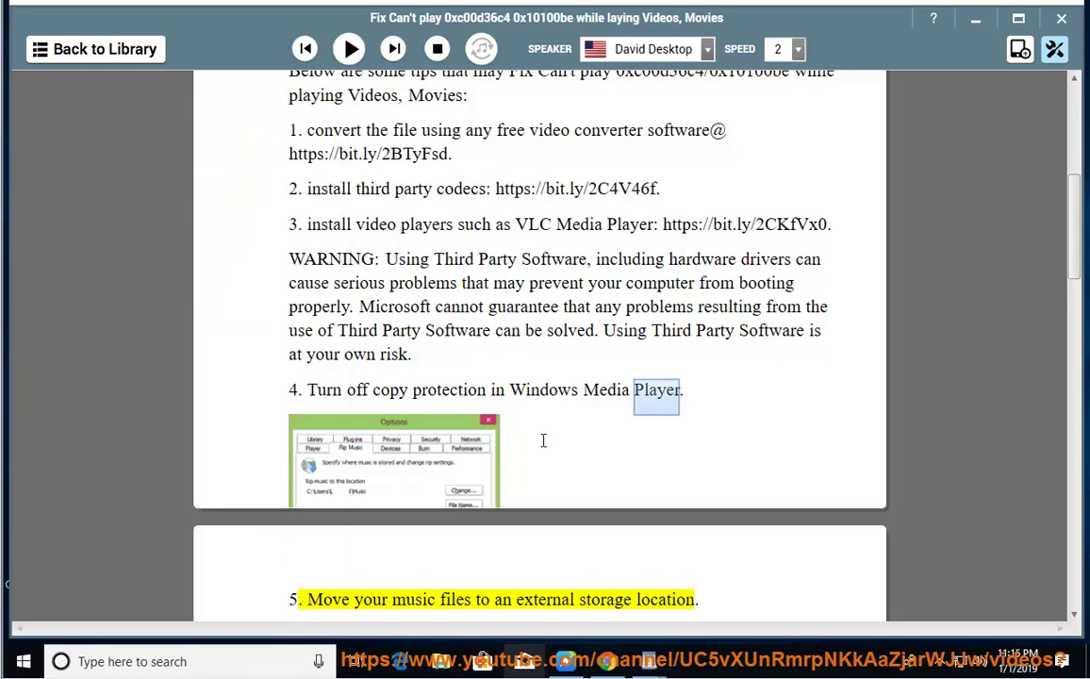
{"action": "left_click", "coordinate": [368, 310]}
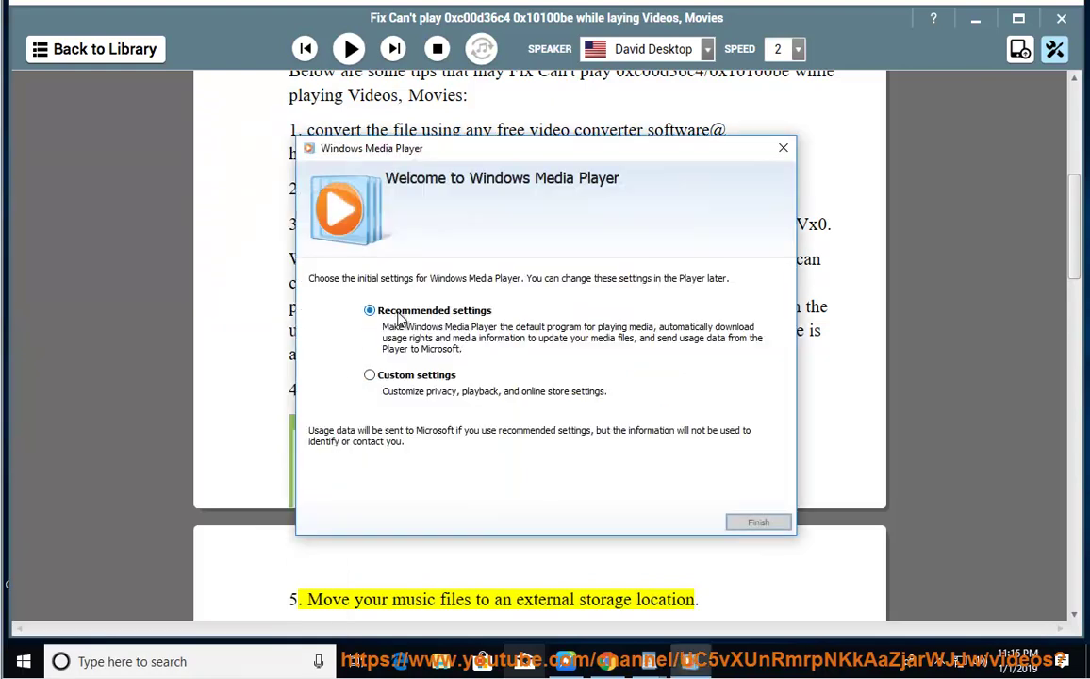
{"action": "left_click", "coordinate": [759, 522]}
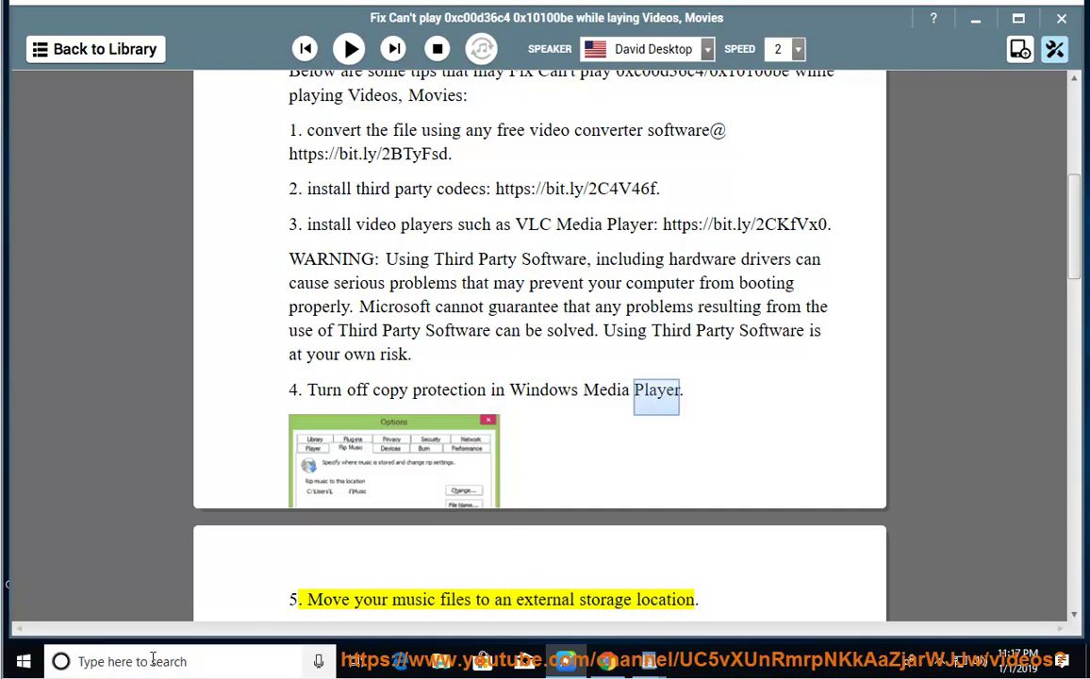
- Reopen Windows Media Player through a Windows search and display the Rip Music settings in its options
{"action": "left_click", "coordinate": [154, 662]}
{"action": "type", "text": "windows"}
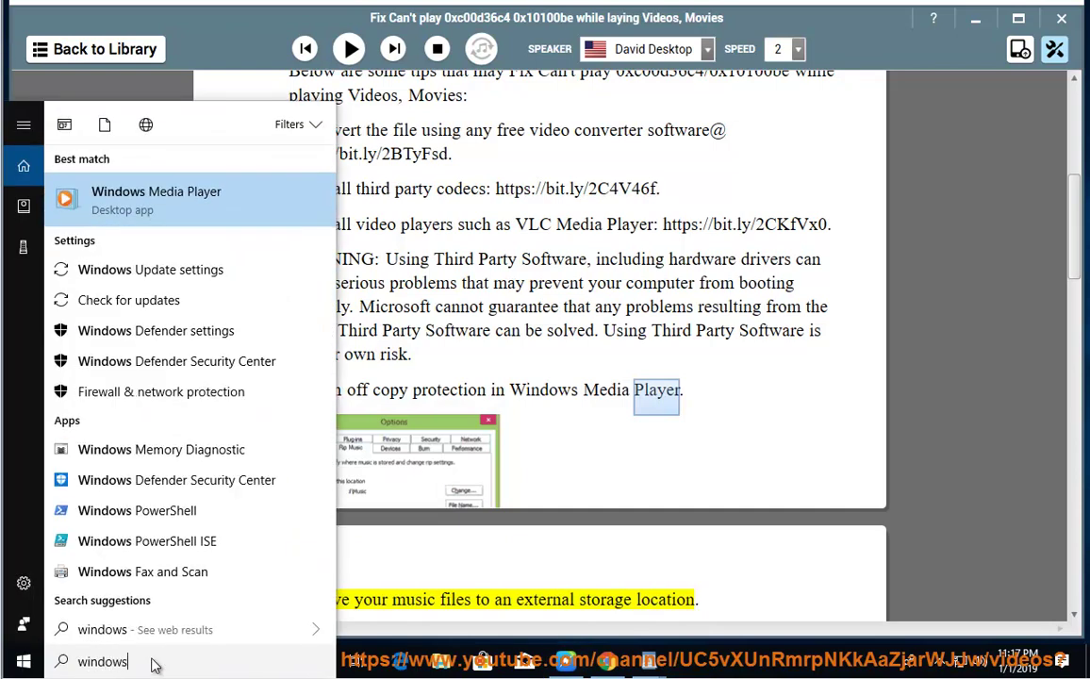
{"action": "left_click", "coordinate": [188, 198]}
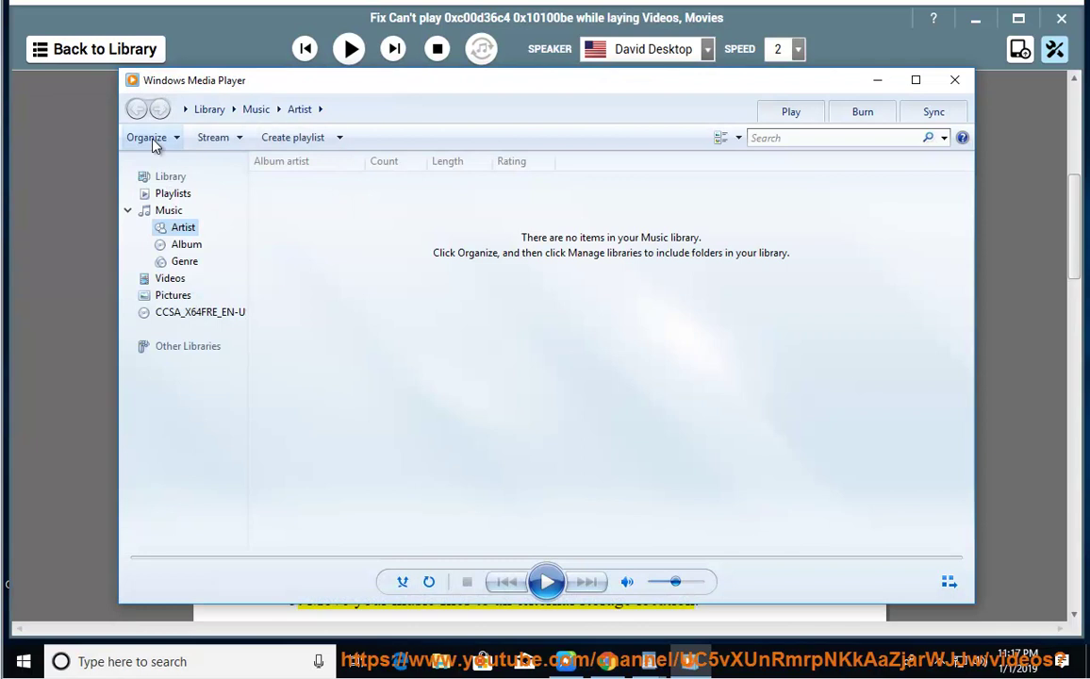
{"action": "left_click", "coordinate": [148, 139]}
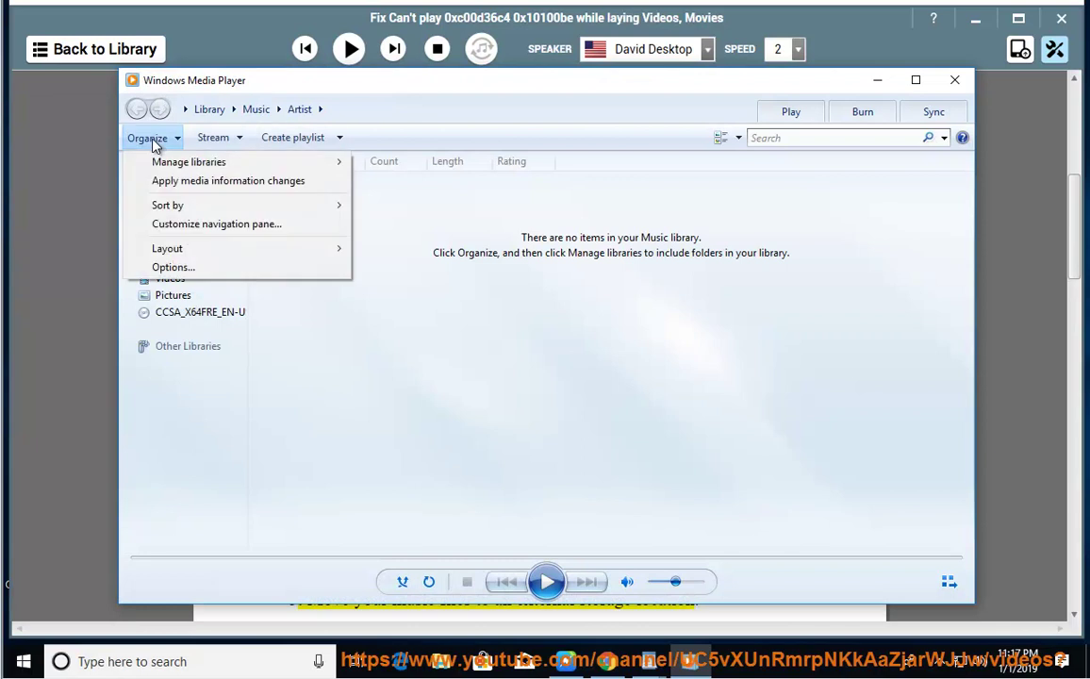
{"action": "left_click", "coordinate": [234, 271]}
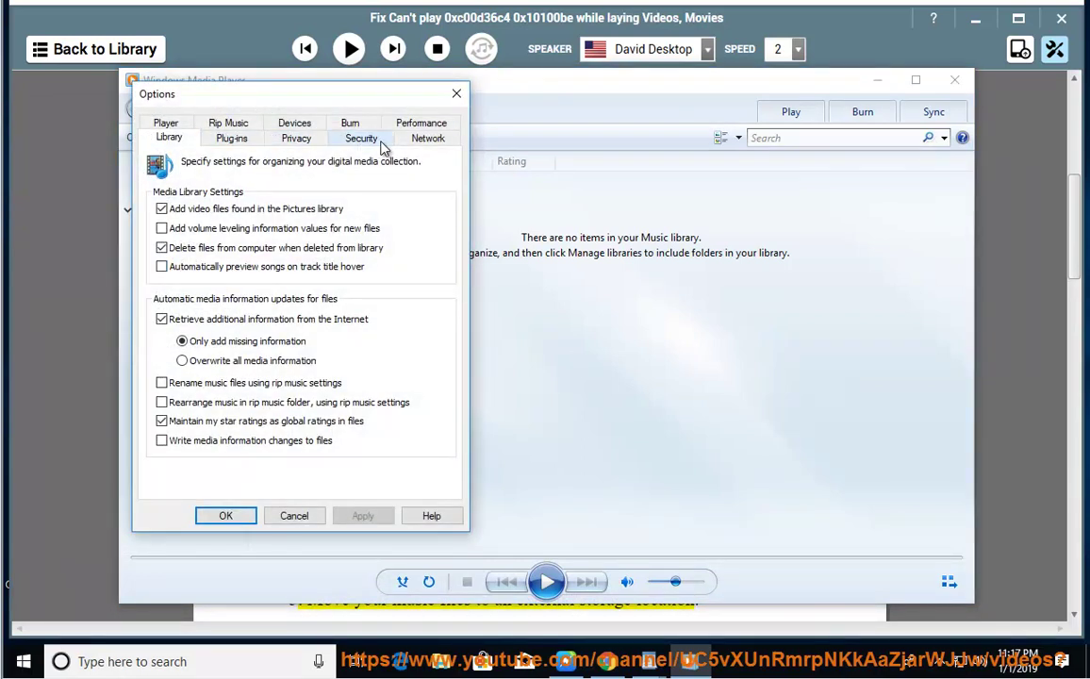
{"action": "left_click", "coordinate": [236, 119]}
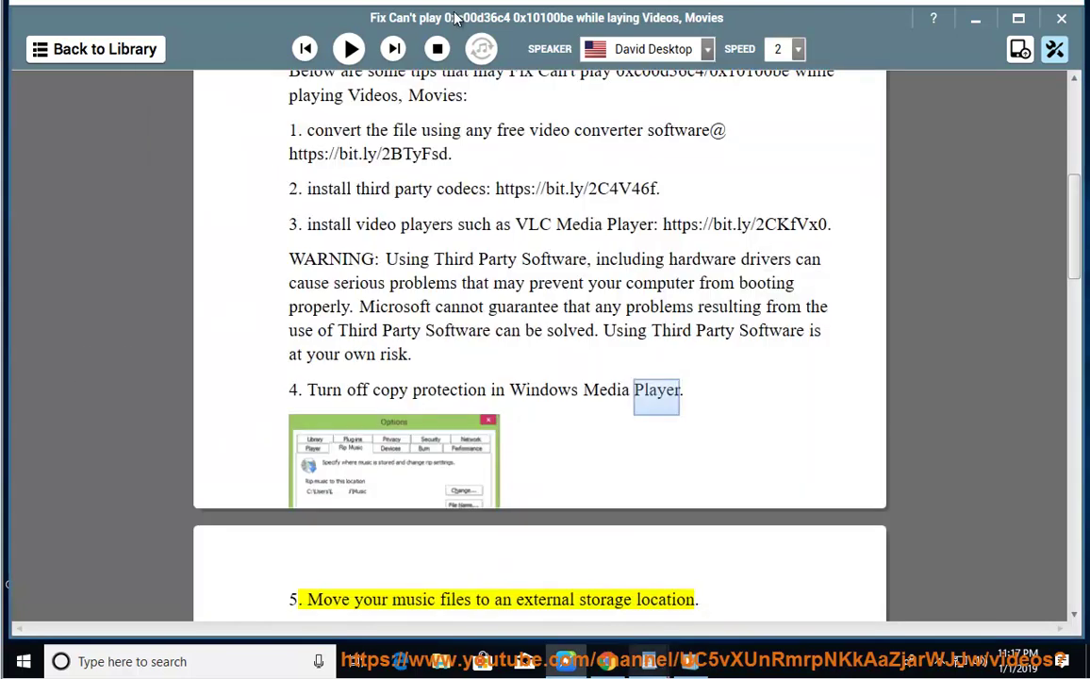
- Return to the tips document, read aloud through tip 6, pause the reading and select the word "troubleshooter"
{"action": "left_click", "coordinate": [349, 49]}
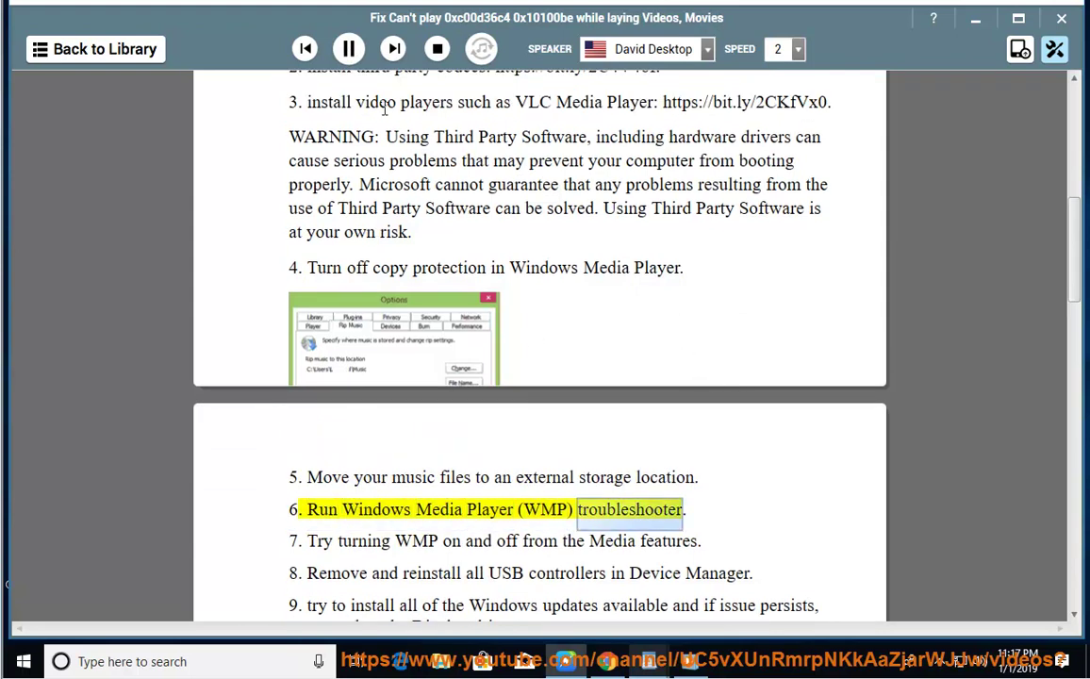
{"action": "left_click", "coordinate": [348, 48]}
{"action": "left_click", "coordinate": [645, 511]}
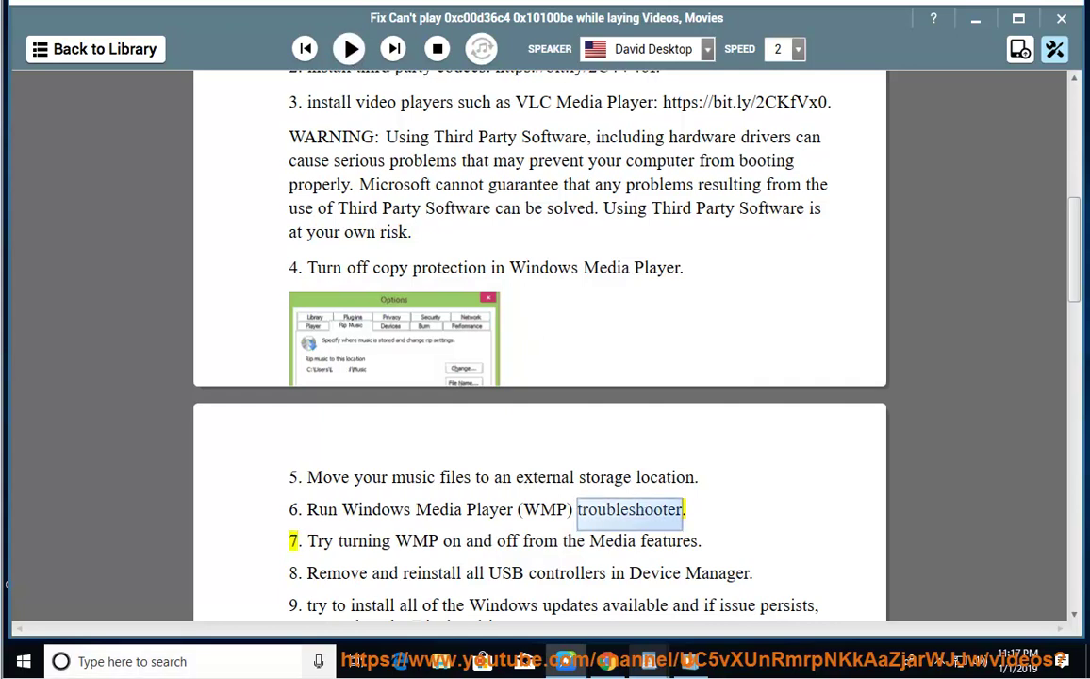
- Open Control Panel, search it for Troubleshooting, and list all available troubleshooters
{"action": "left_click", "coordinate": [217, 663]}
{"action": "type", "text": "CON"}
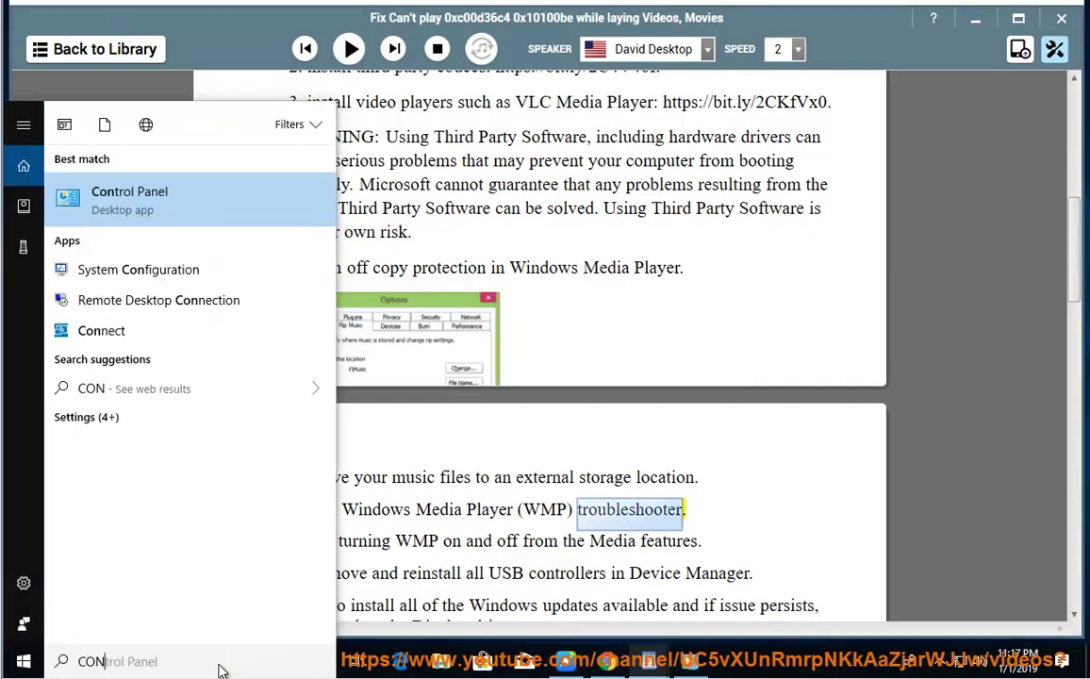
{"action": "left_click", "coordinate": [254, 207]}
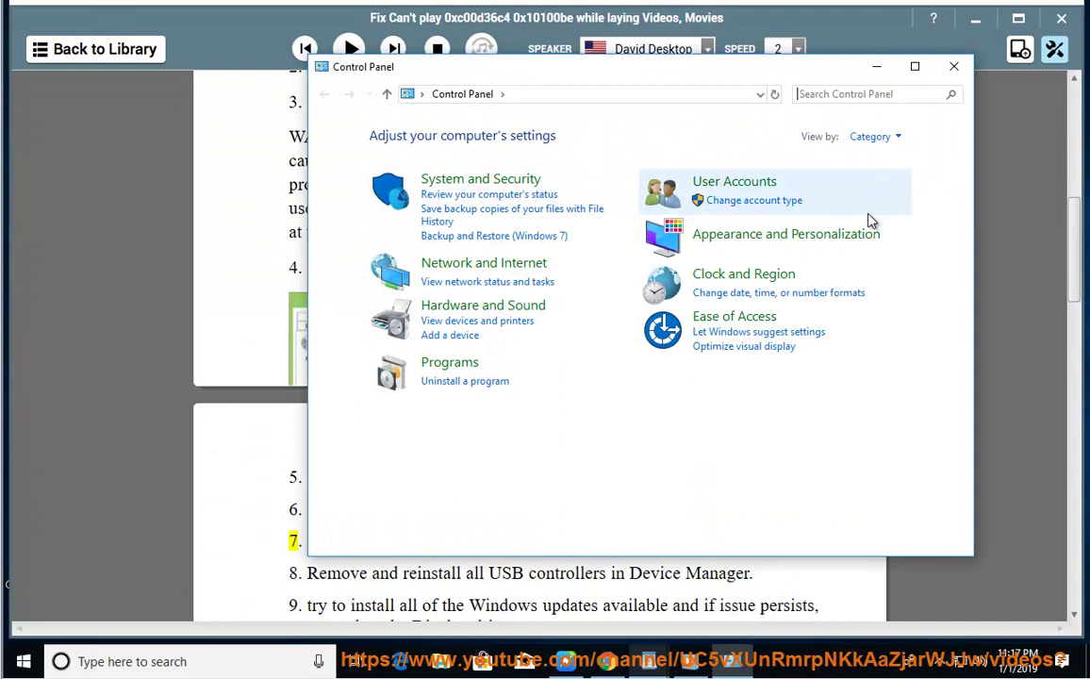
{"action": "left_click", "coordinate": [845, 94]}
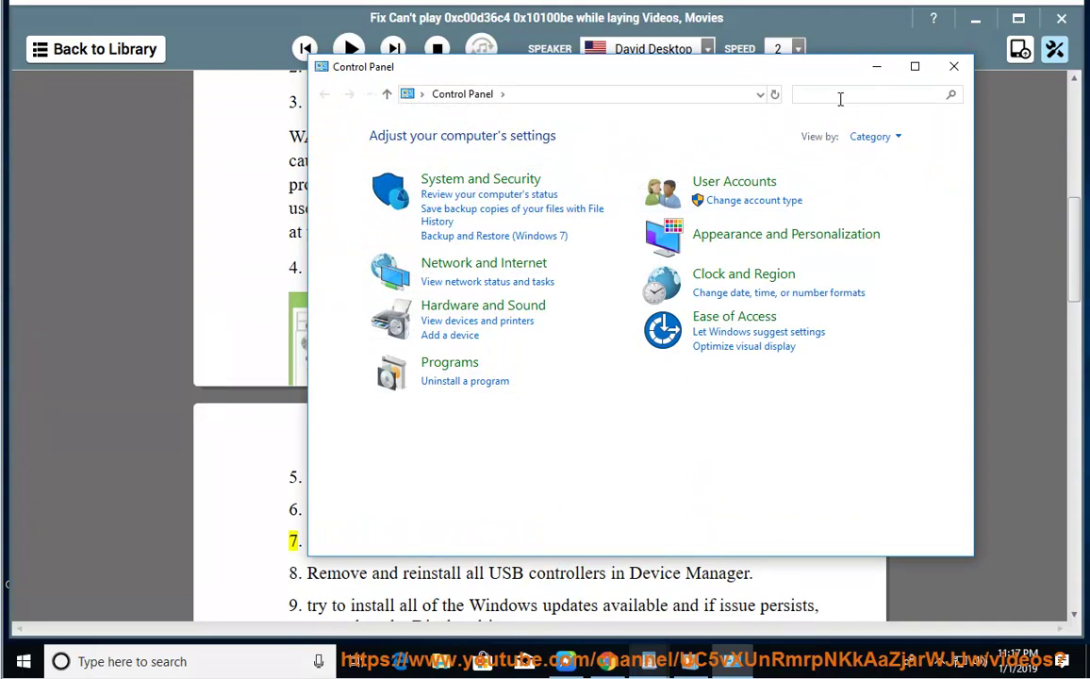
{"action": "type", "text": "TR"}
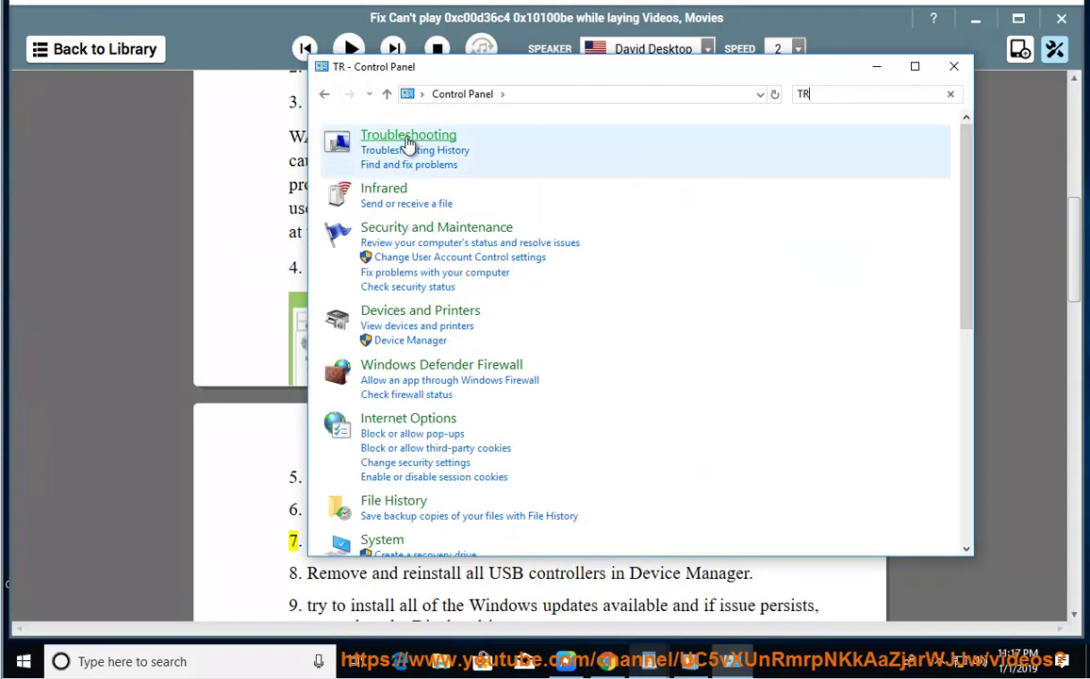
{"action": "left_click", "coordinate": [408, 139]}
{"action": "left_click", "coordinate": [361, 158]}
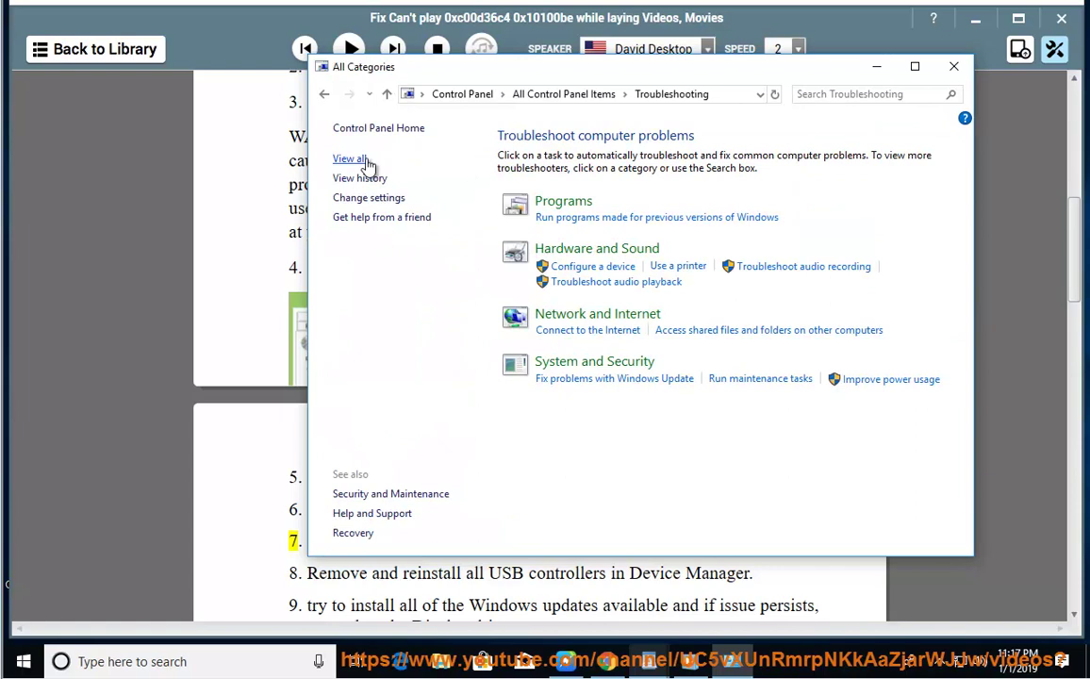
{"action": "scroll", "coordinate": [543, 359], "scroll_direction": "down", "scroll_amount": 1}
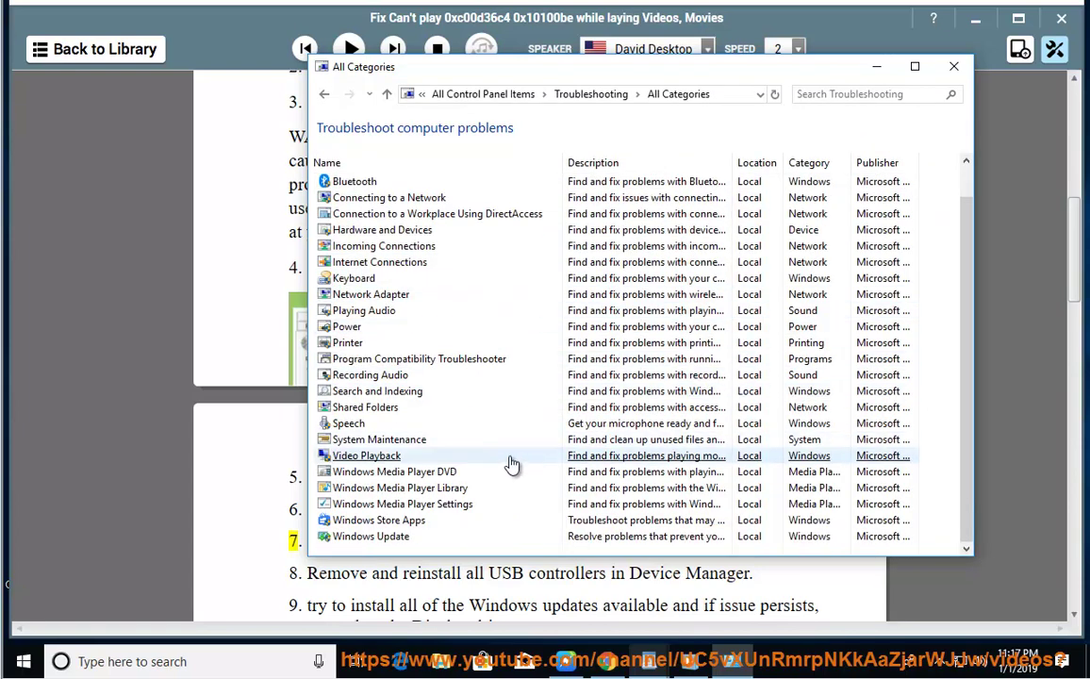
- View the Windows Media Player Settings and Windows Media Player Library troubleshooters, cancelling each, and minimise the troubleshooter list
{"action": "left_click", "coordinate": [413, 505]}
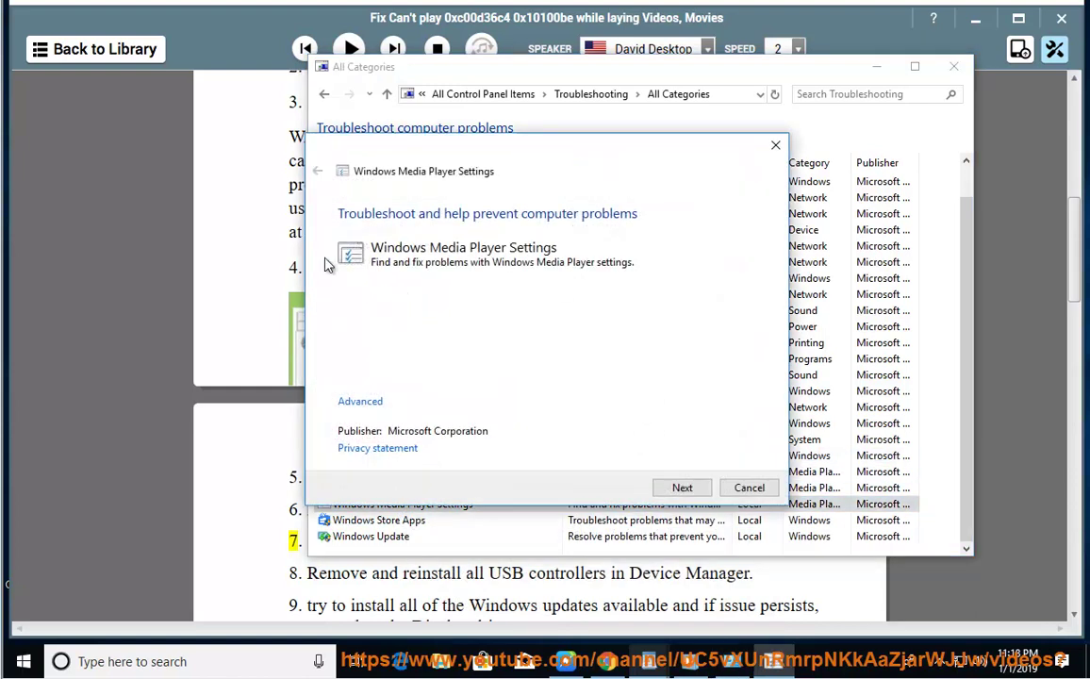
{"action": "left_click", "coordinate": [761, 492]}
{"action": "left_click", "coordinate": [443, 488]}
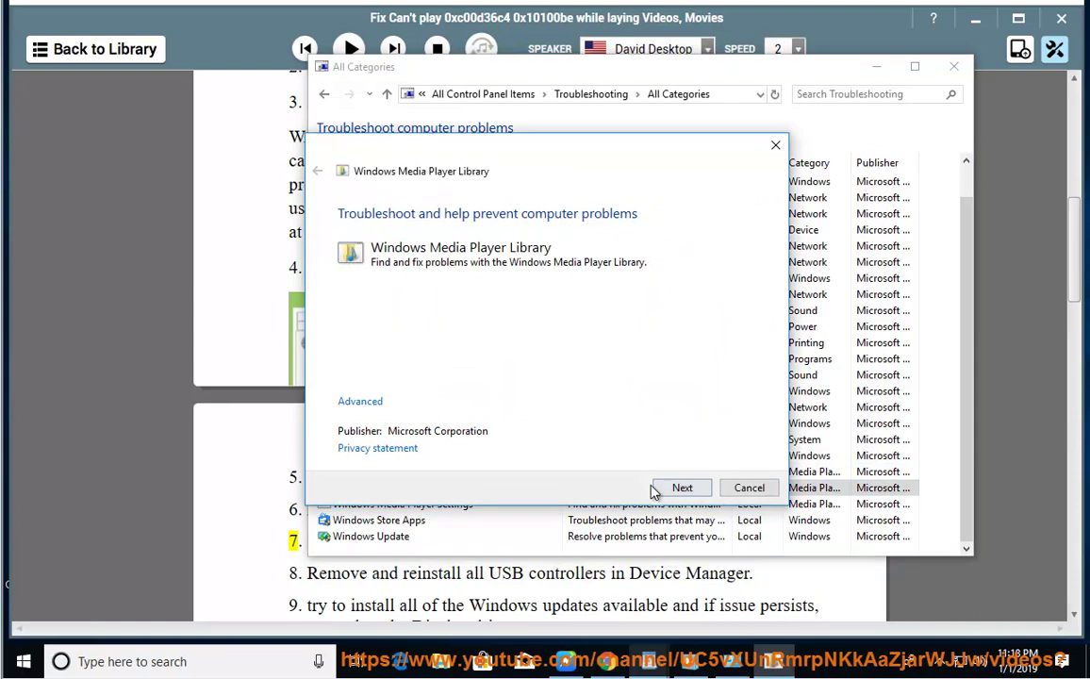
{"action": "left_click", "coordinate": [740, 488]}
{"action": "left_click", "coordinate": [895, 66]}
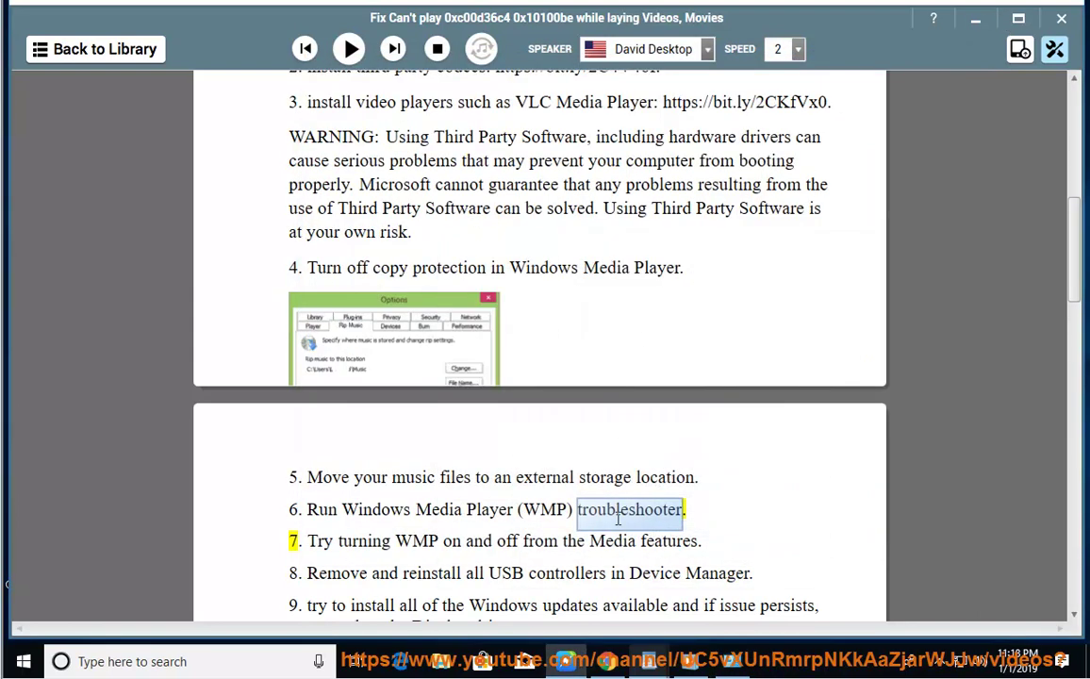
- Read tip 7 of the document aloud, pause the reading and select the words "Media features"
{"action": "left_click", "coordinate": [348, 49]}
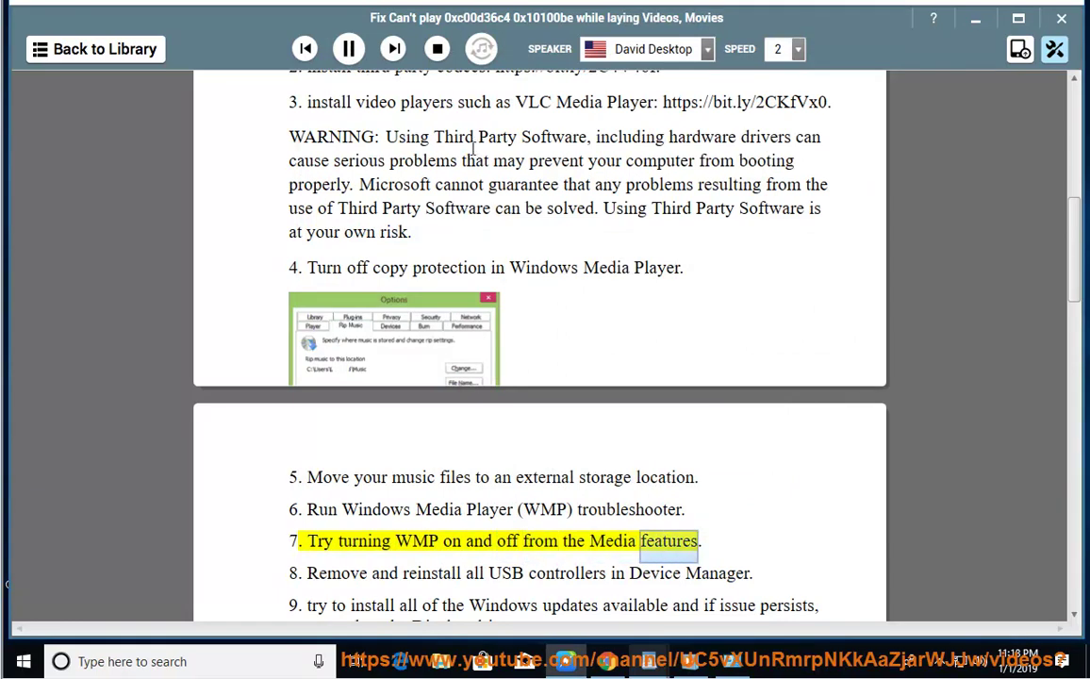
{"action": "left_click", "coordinate": [348, 49]}
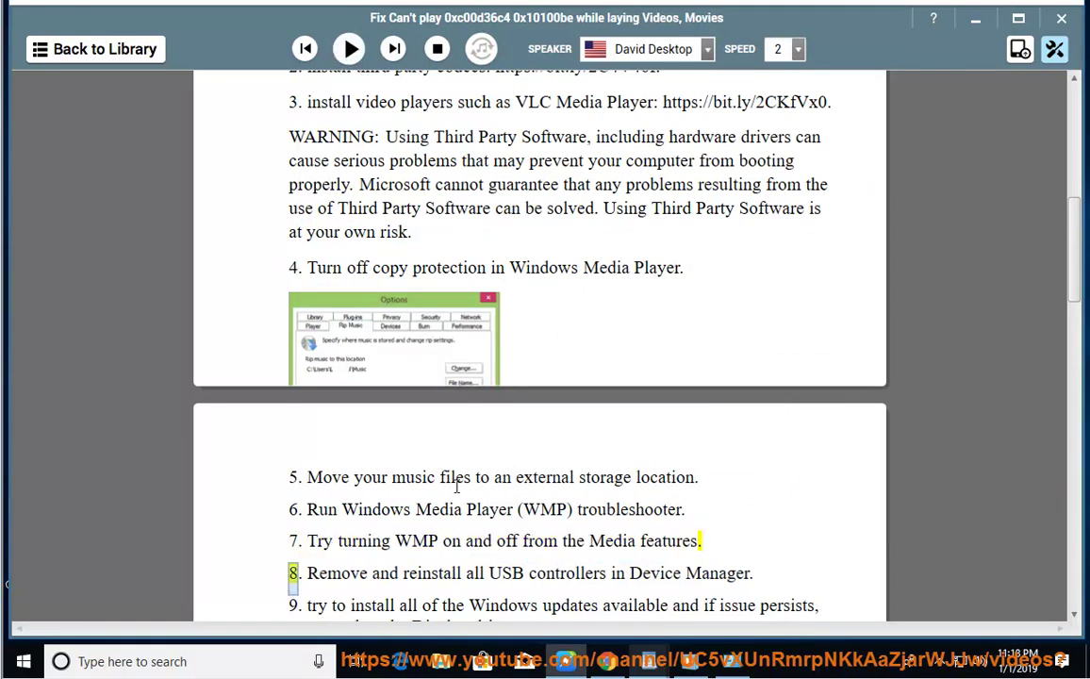
{"action": "left_click_drag", "start_coordinate": [726, 554], "coordinate": [589, 542]}
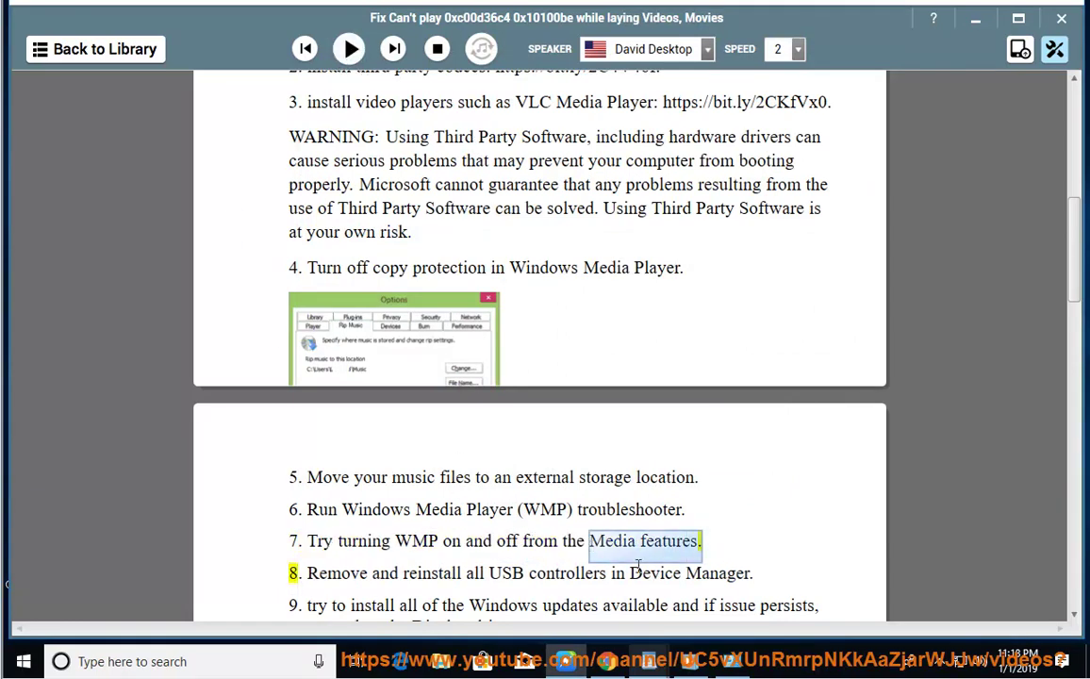
- Return to Control Panel, show all its items, search for "TU" and open Turn Windows features on or off
{"action": "left_click", "coordinate": [735, 662]}
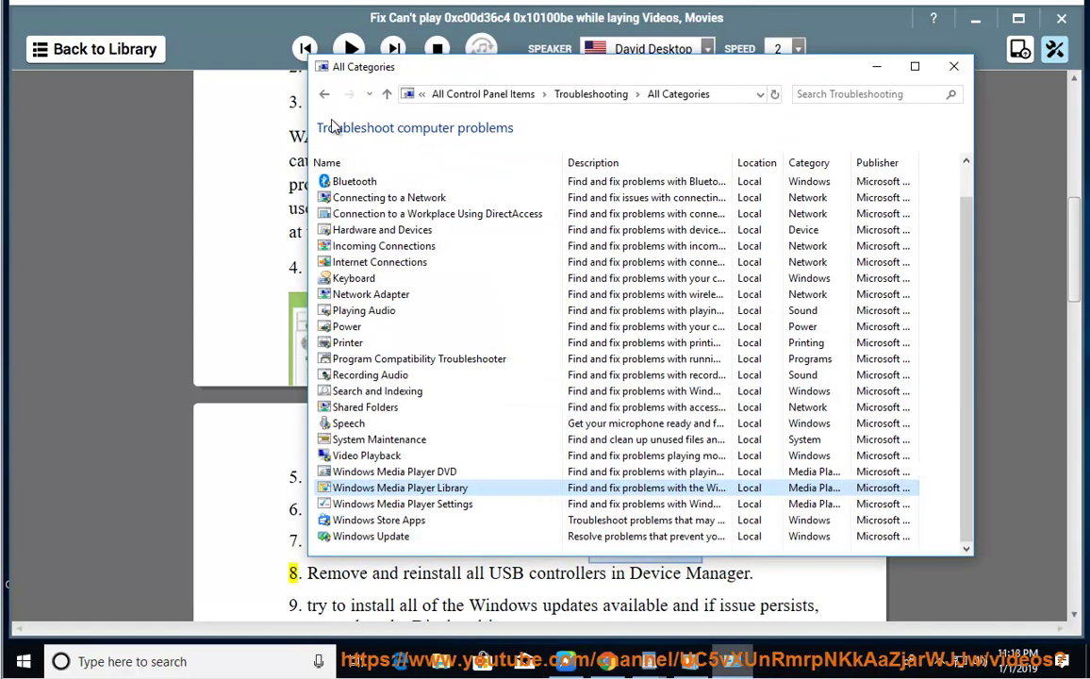
{"action": "left_click", "coordinate": [448, 93]}
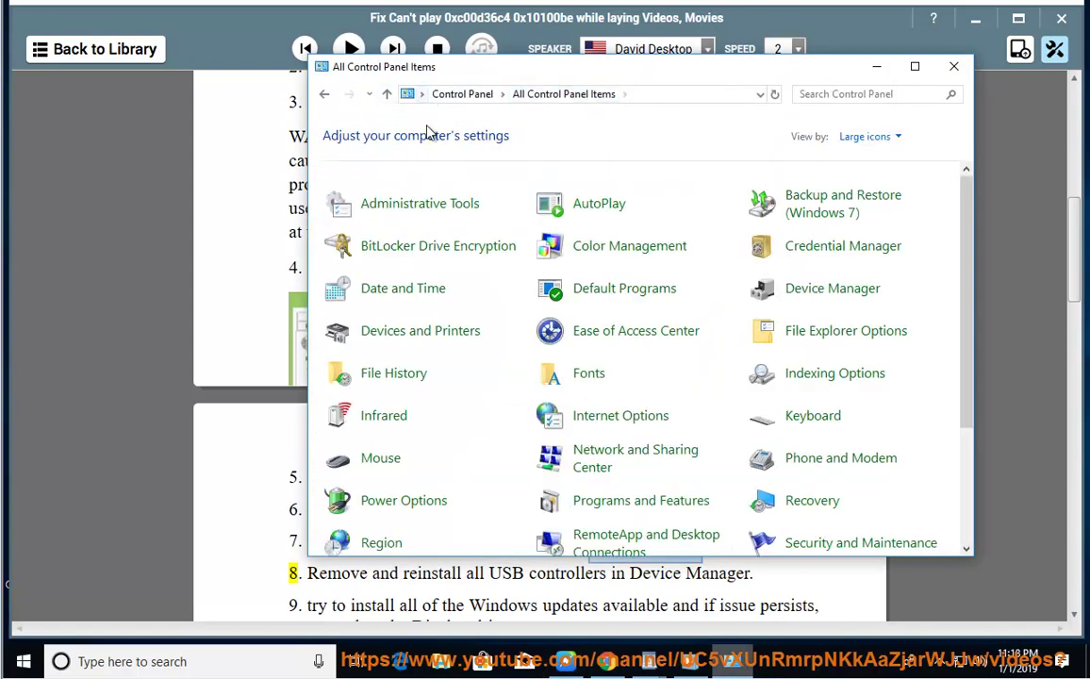
{"action": "left_click", "coordinate": [821, 95]}
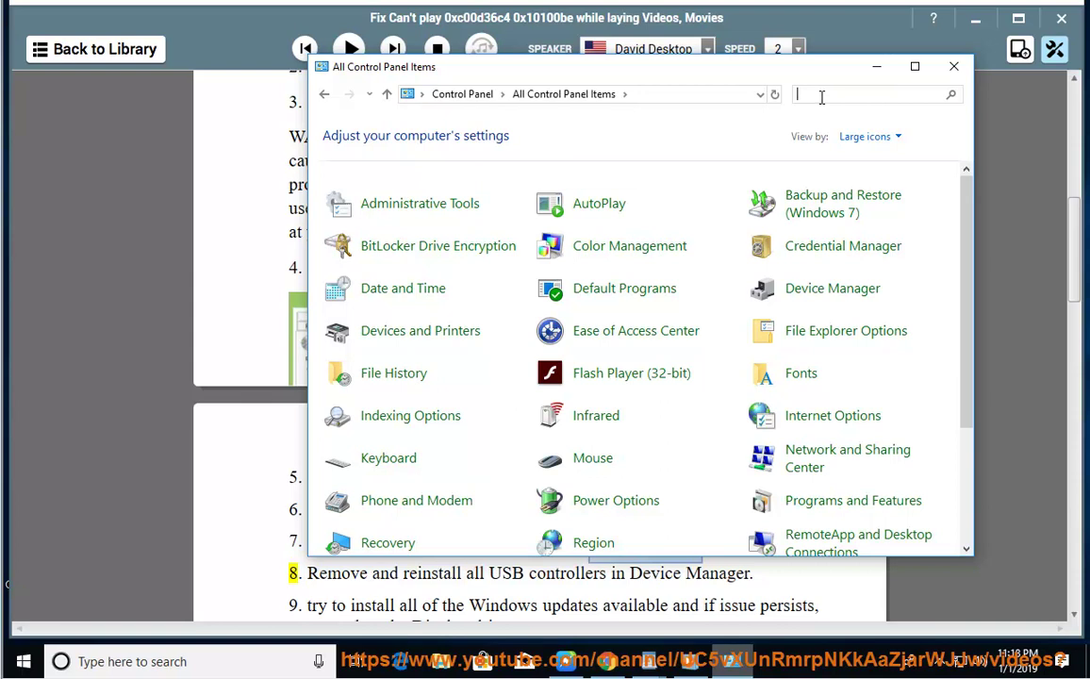
{"action": "type", "text": "TU"}
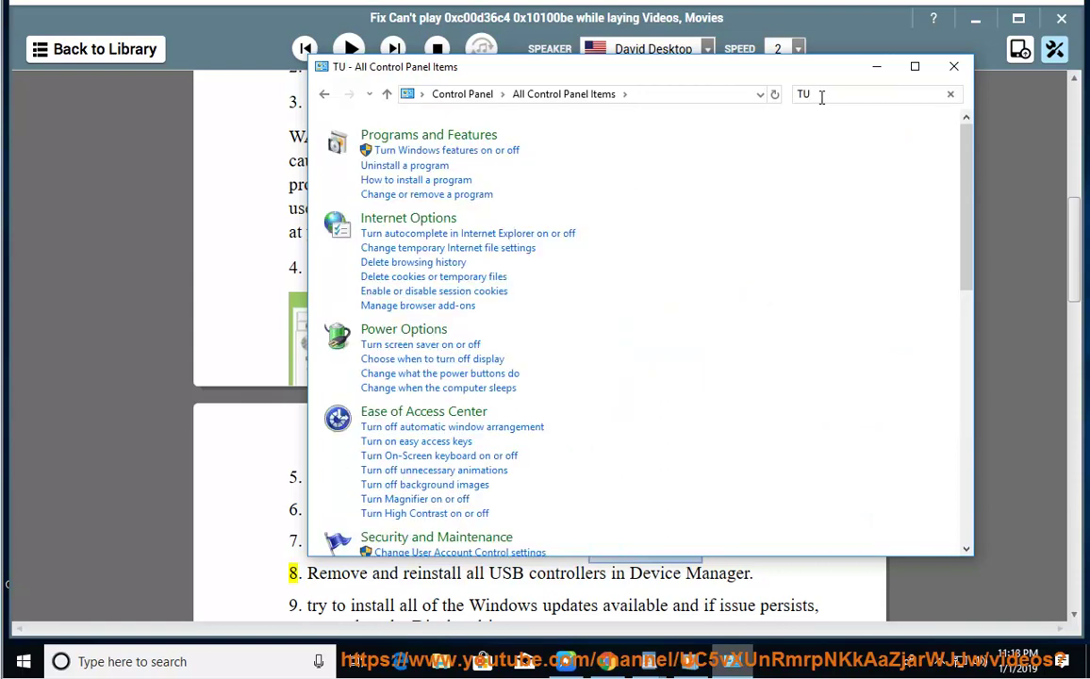
{"action": "left_click", "coordinate": [464, 153]}
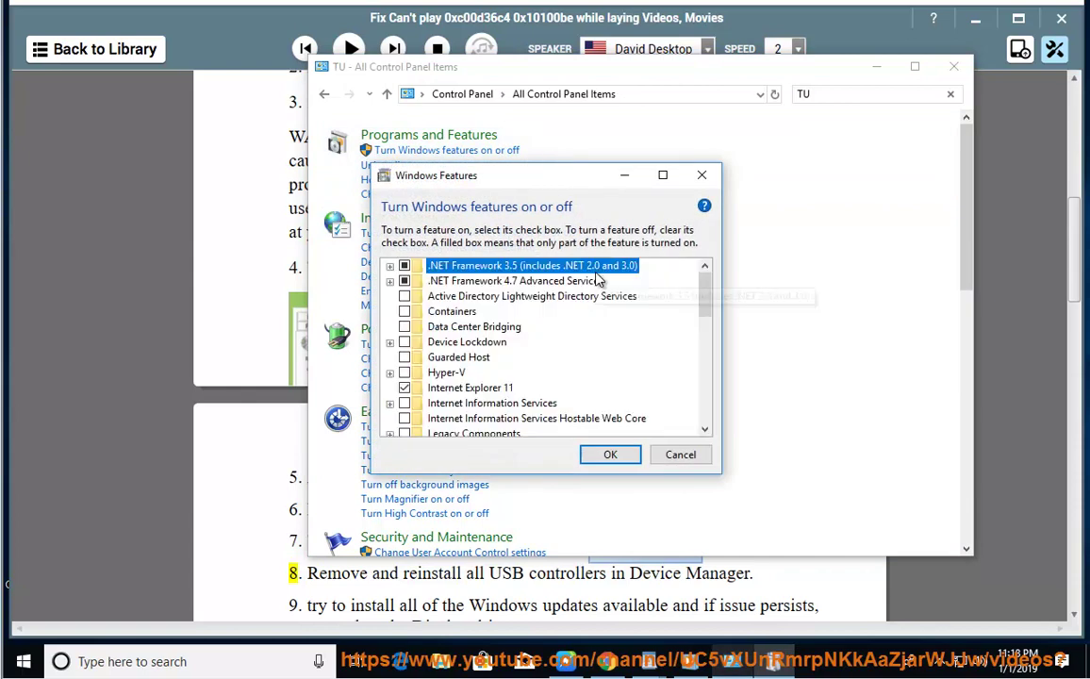
- Try to turn off Windows Media Player under Media Features, and close the Windows Features dialog
{"action": "left_click_drag", "start_coordinate": [704, 269], "coordinate": [631, 373]}
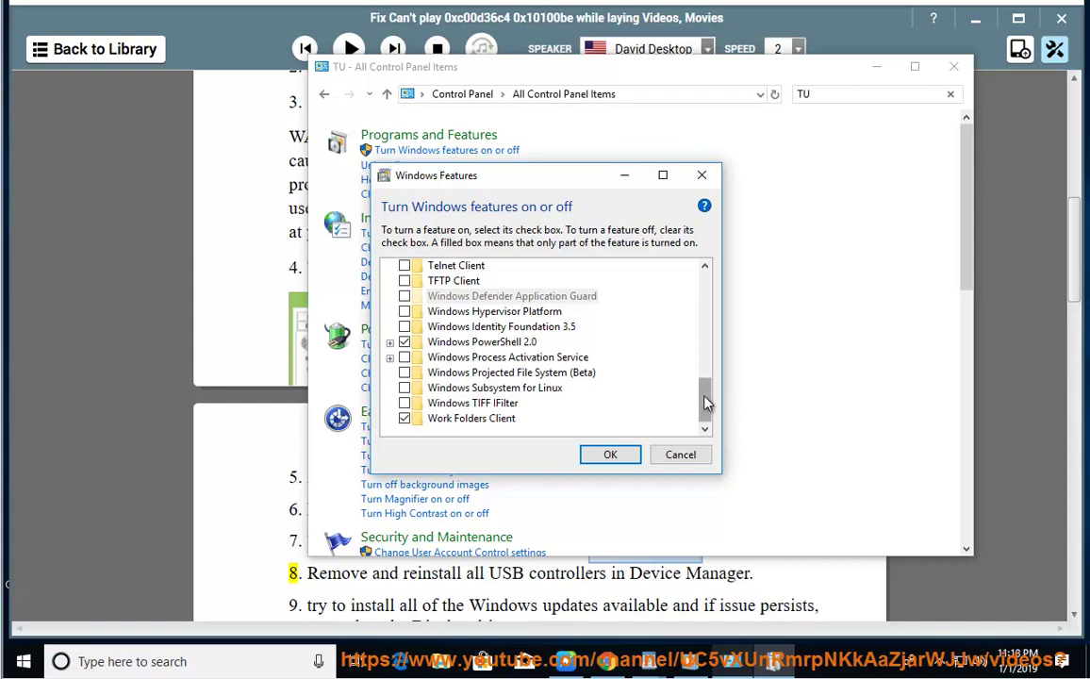
{"action": "left_click_drag", "start_coordinate": [705, 404], "coordinate": [705, 332]}
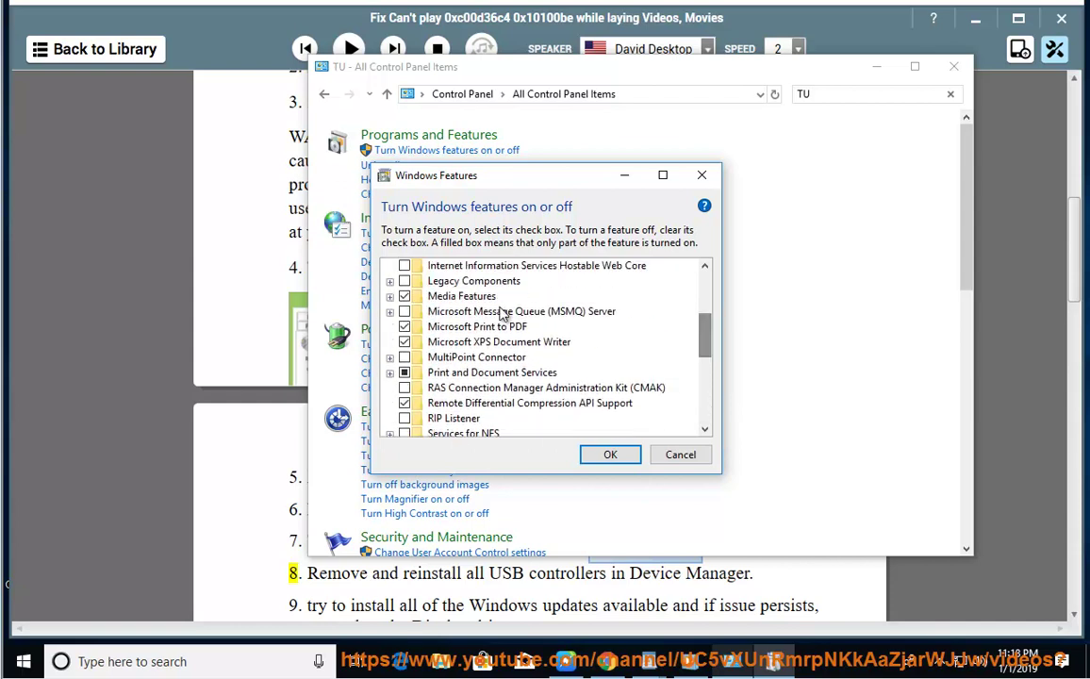
{"action": "left_click", "coordinate": [390, 296]}
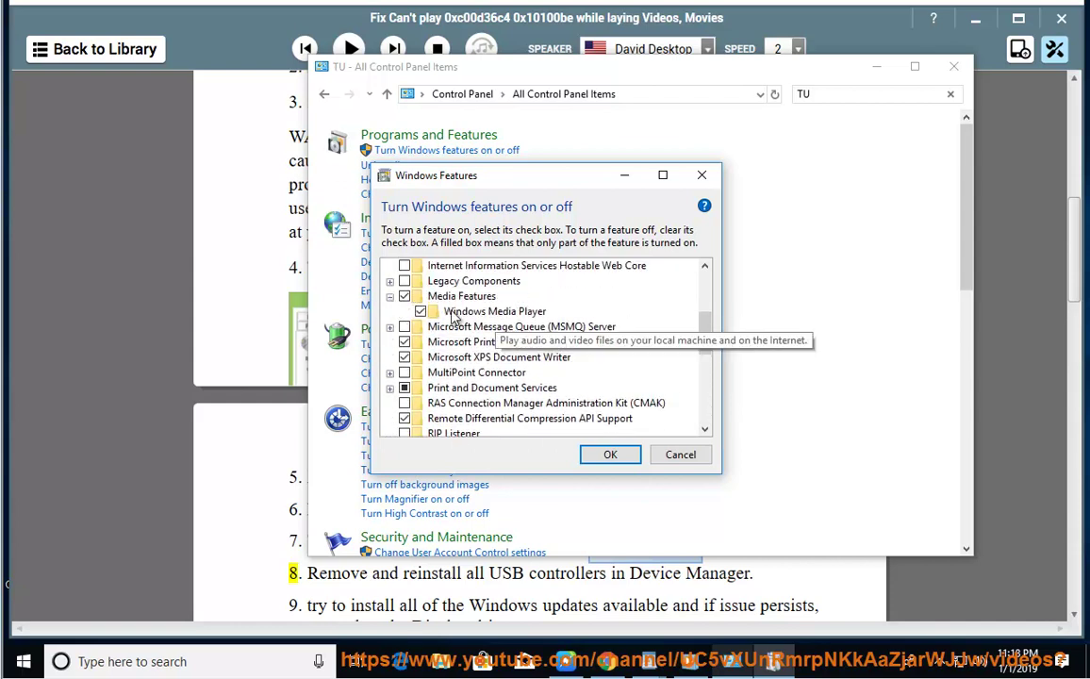
{"action": "left_click", "coordinate": [421, 312]}
{"action": "left_click_drag", "start_coordinate": [560, 213], "coordinate": [900, 298]}
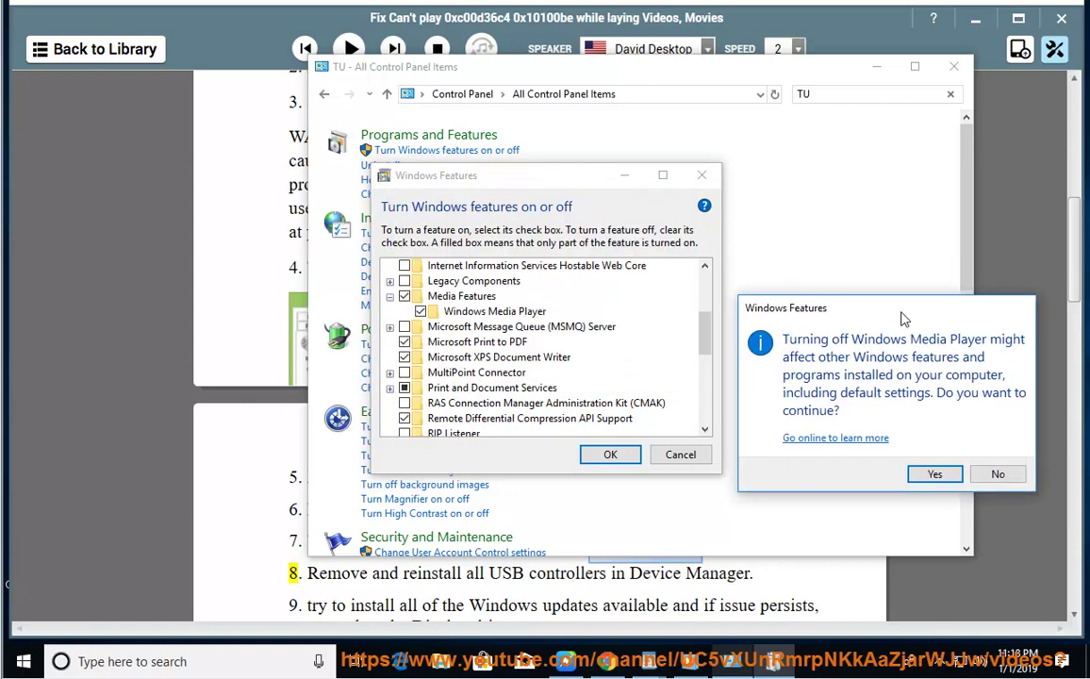
{"action": "left_click", "coordinate": [938, 457]}
{"action": "key", "text": "Escape"}
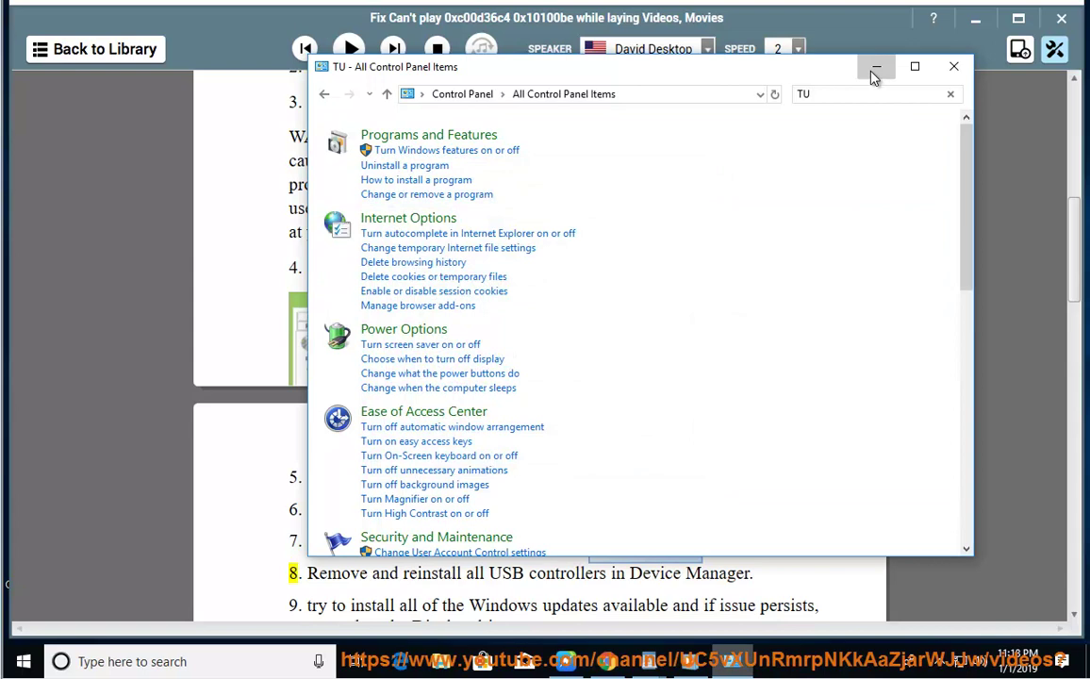
- Minimise Control Panel and resume reading the document aloud at tip 8 about USB controllers
{"action": "left_click", "coordinate": [876, 66]}
{"action": "left_click", "coordinate": [349, 49]}
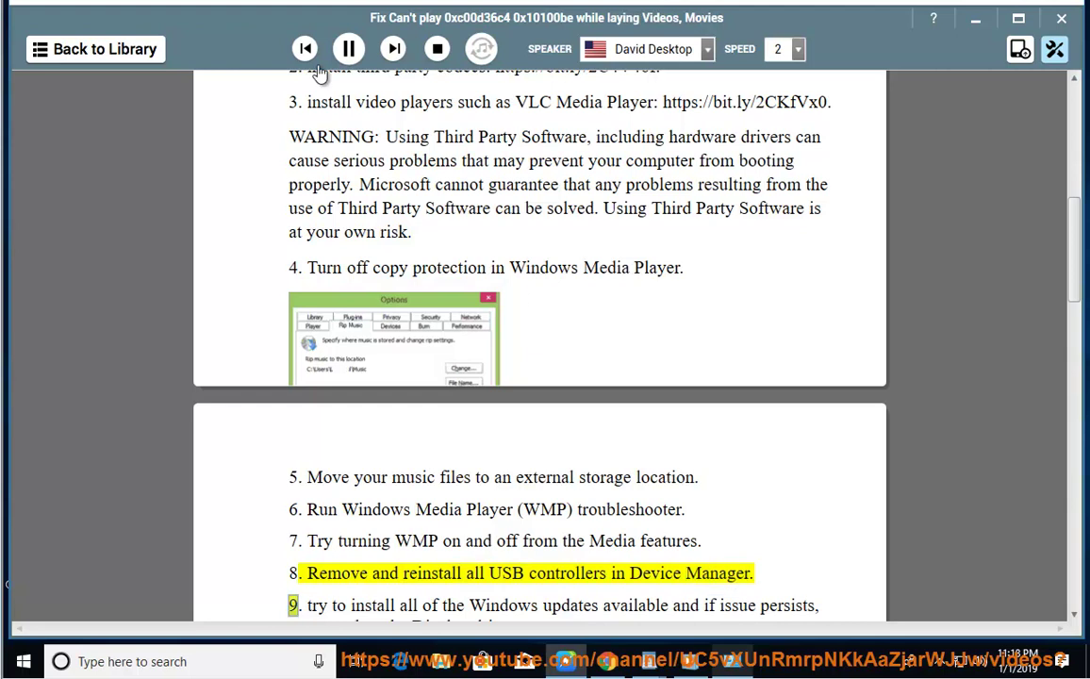
- Pause the reading at tip 8, search Windows for "DEV", open Device Manager and expand Universal Serial Bus controllers
{"action": "left_click", "coordinate": [348, 49]}
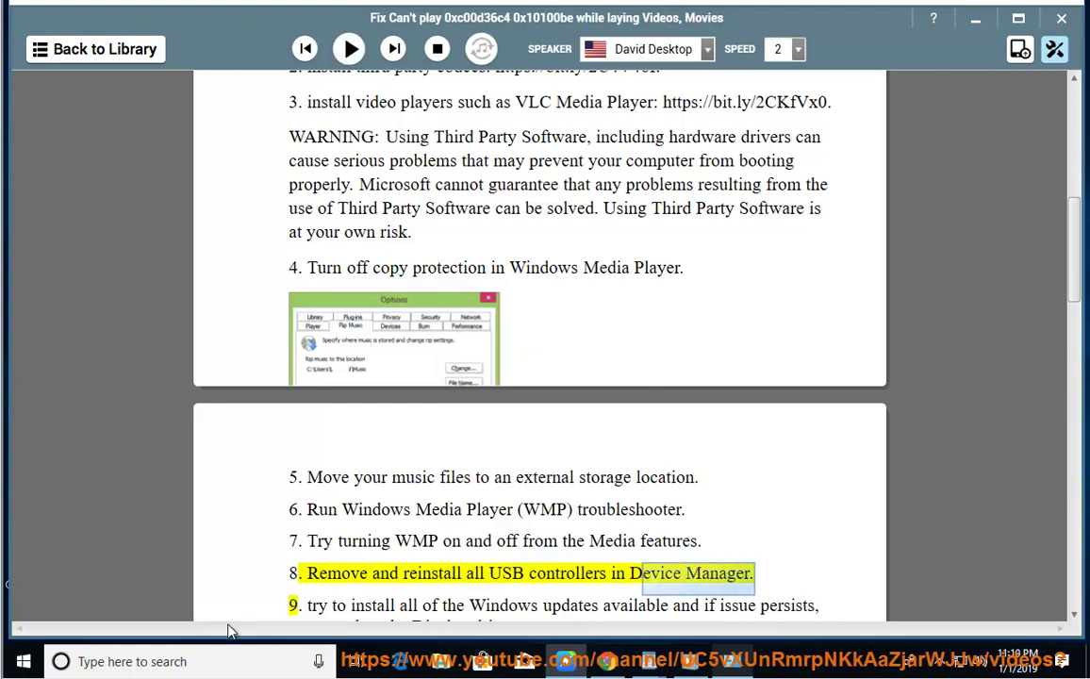
{"action": "left_click", "coordinate": [212, 660]}
{"action": "type", "text": "DEV"}
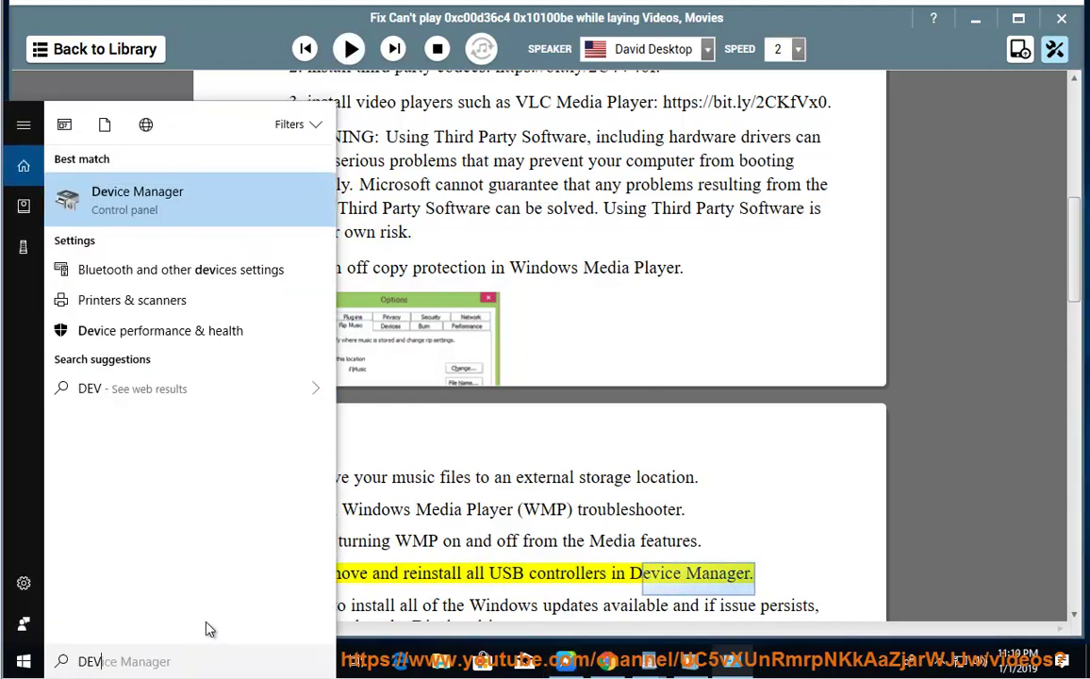
{"action": "left_click", "coordinate": [212, 202]}
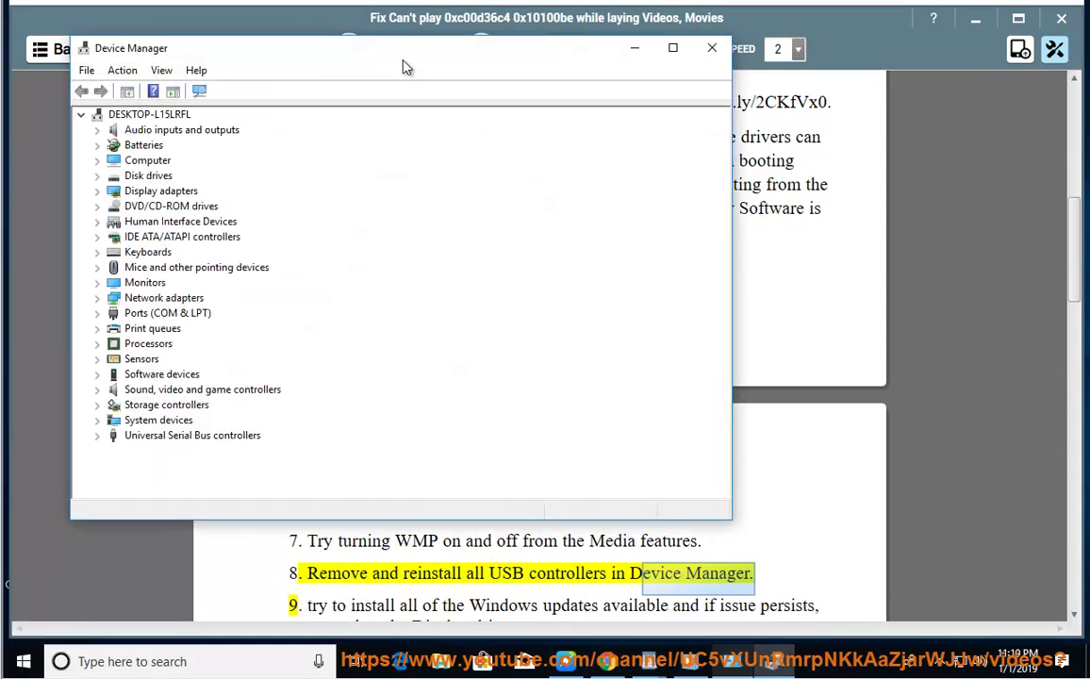
{"action": "left_click_drag", "start_coordinate": [372, 52], "coordinate": [712, 73]}
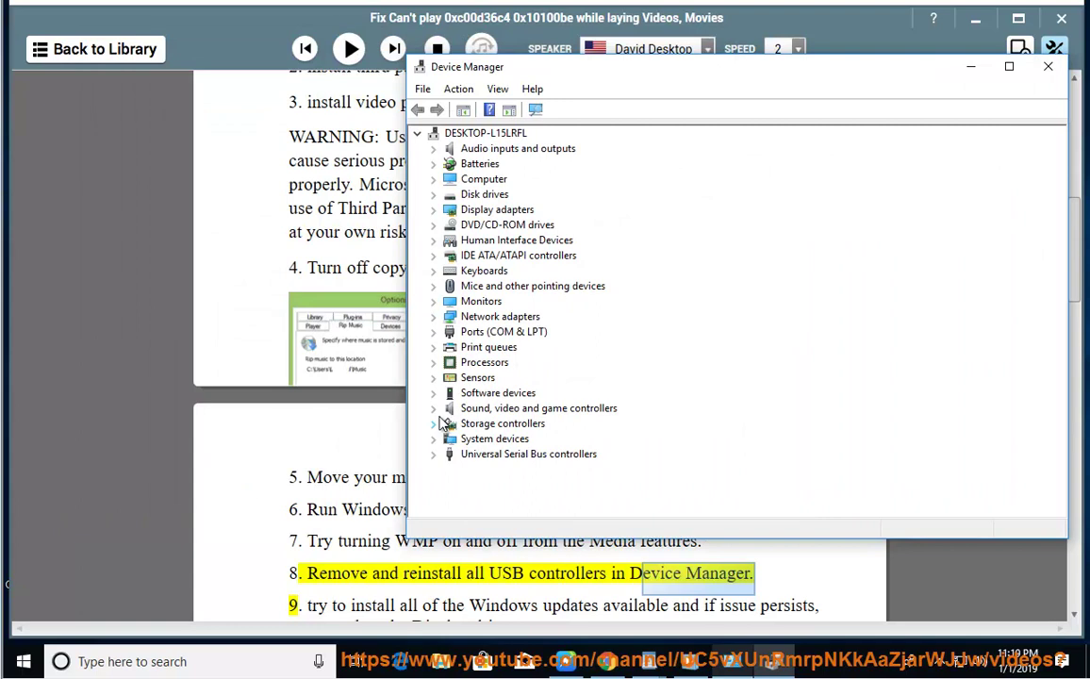
{"action": "left_click", "coordinate": [443, 457]}
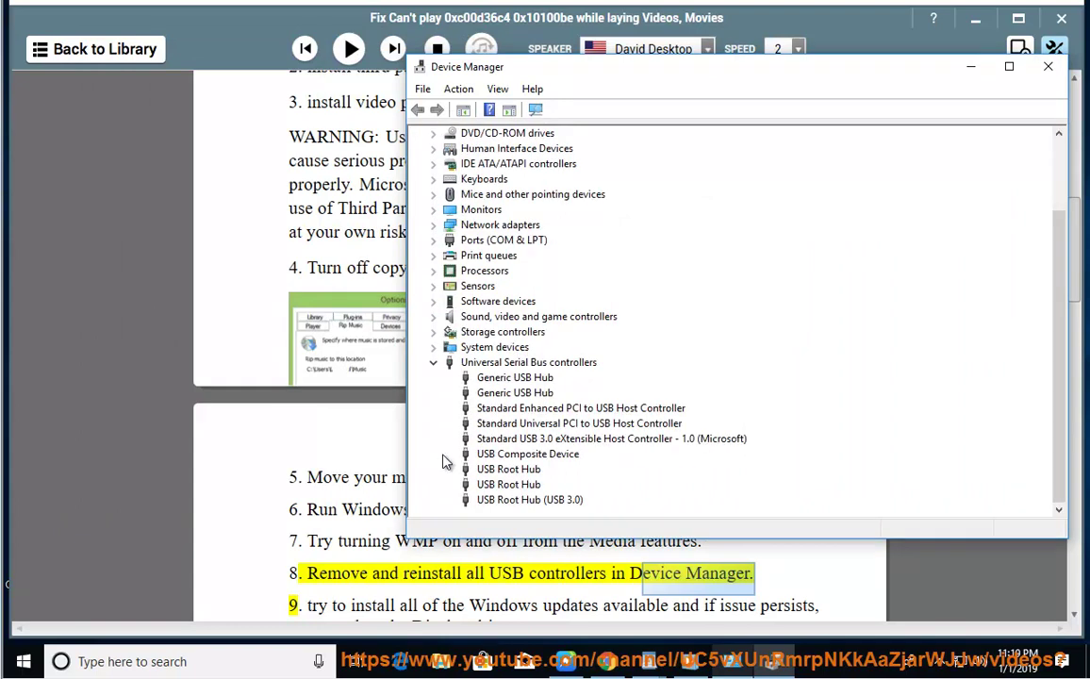
- Bring up the uninstall confirmation for the first Generic USB Hub and cancel it
{"action": "left_click", "coordinate": [511, 378]}
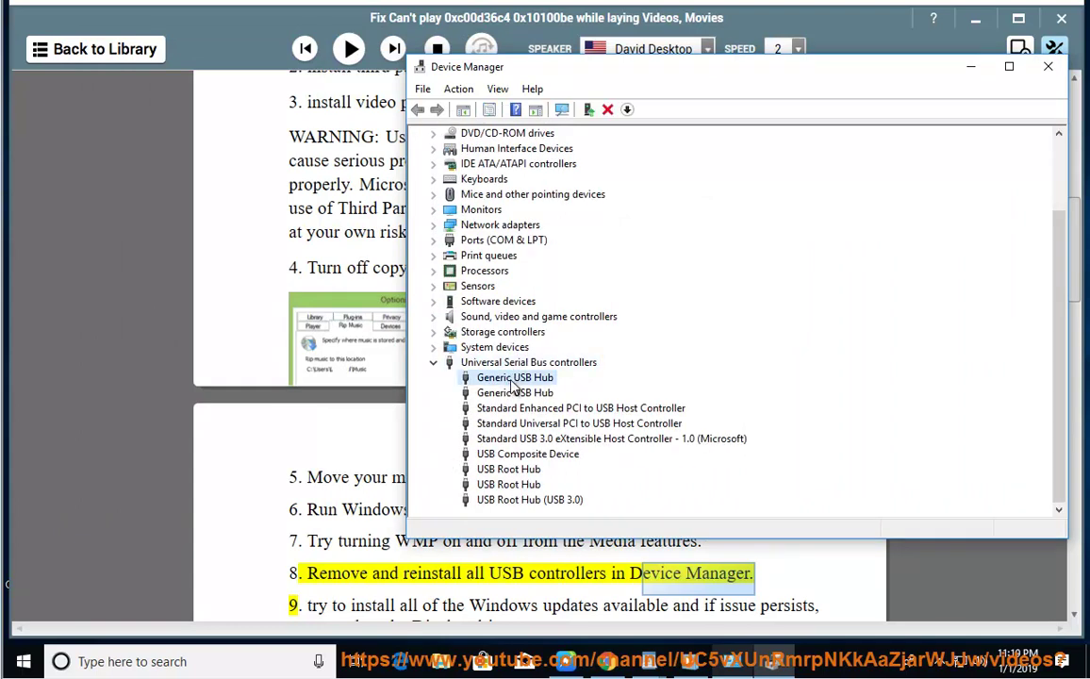
{"action": "right_click", "coordinate": [535, 382]}
{"action": "left_click", "coordinate": [603, 429]}
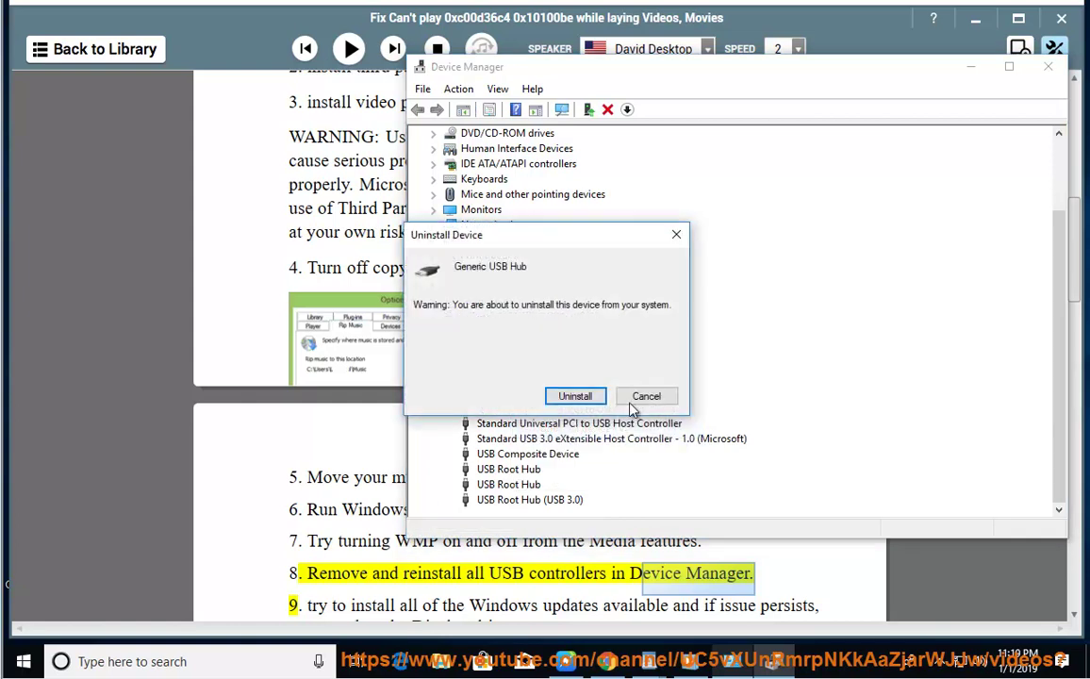
{"action": "left_click", "coordinate": [645, 396]}
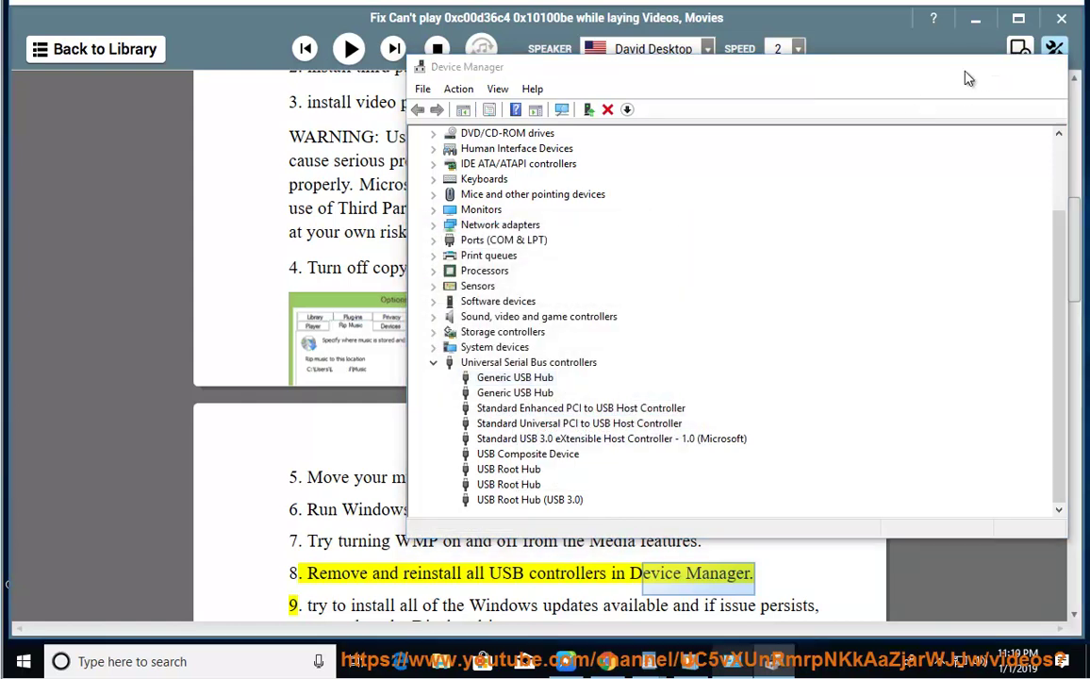
- Put Device Manager away to resume reading aloud at tip 9, and view the Windows Update page in Settings
{"action": "left_click", "coordinate": [970, 67]}
{"action": "left_click", "coordinate": [348, 49]}
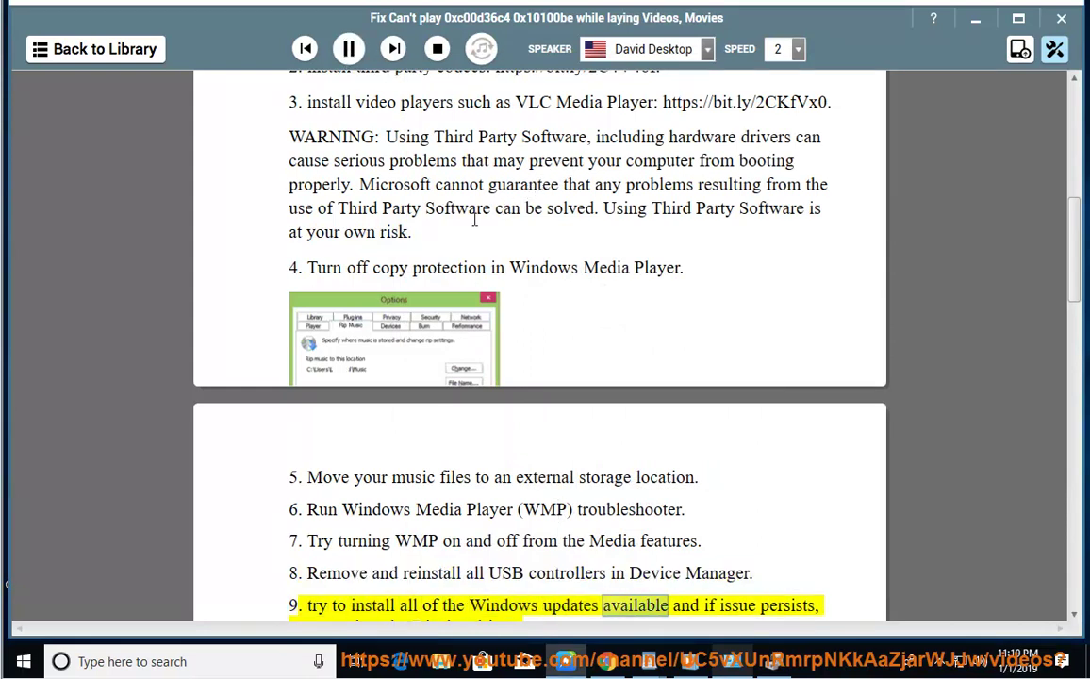
{"action": "left_click", "coordinate": [24, 661]}
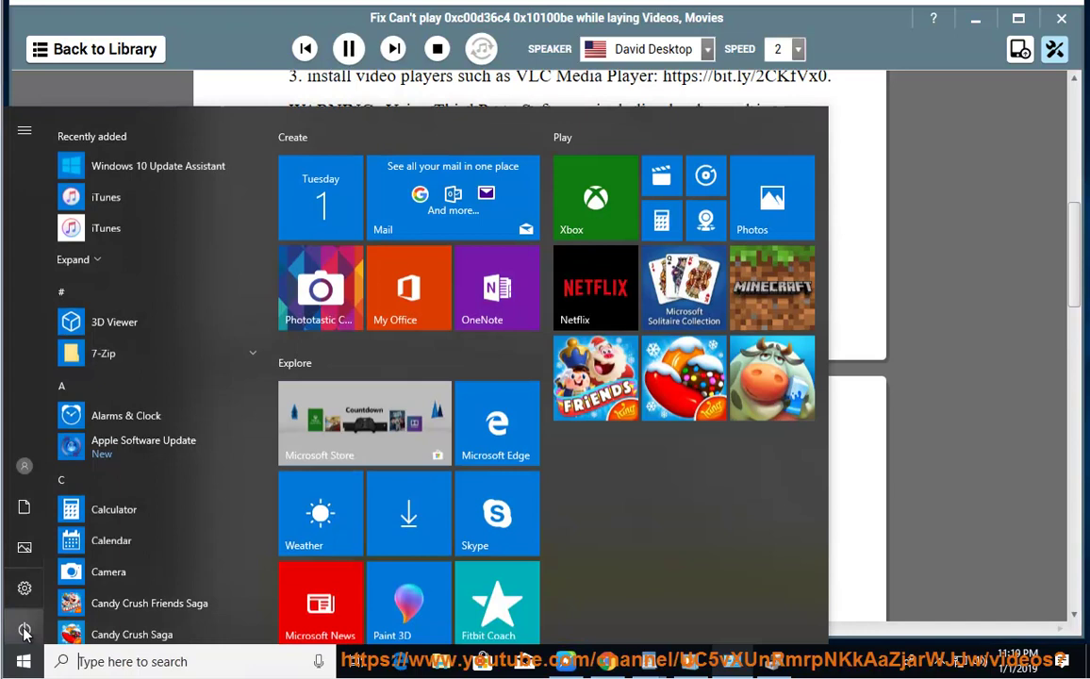
{"action": "left_click", "coordinate": [23, 586]}
{"action": "scroll", "coordinate": [447, 464], "scroll_direction": "down", "scroll_amount": 3}
{"action": "scroll", "coordinate": [447, 463], "scroll_direction": "down", "scroll_amount": 2}
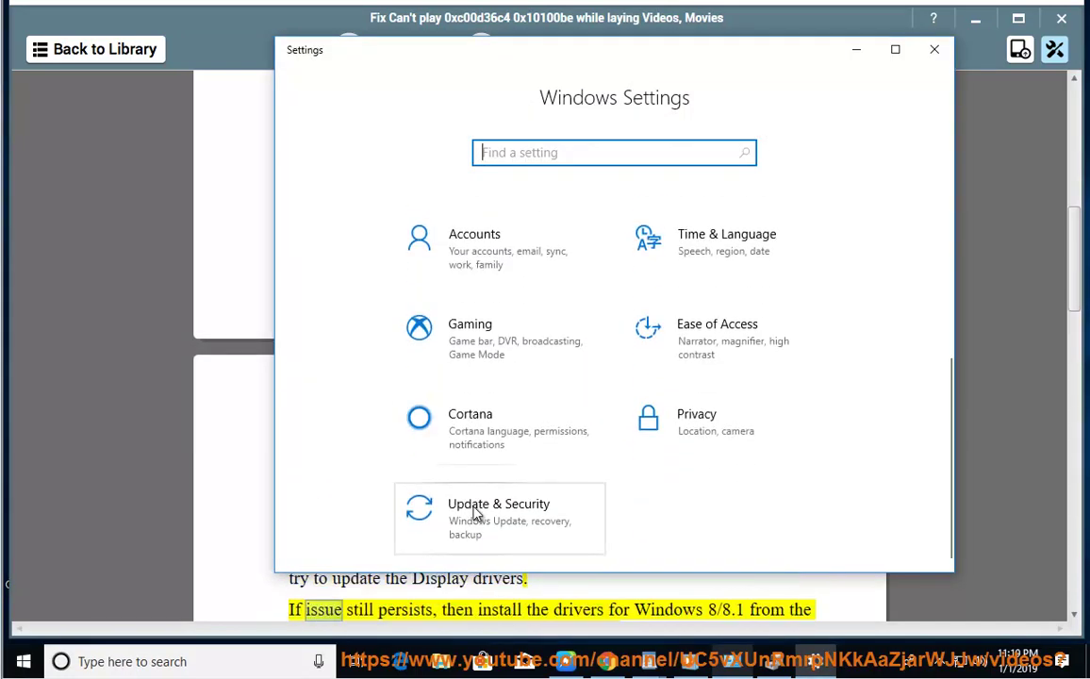
{"action": "left_click", "coordinate": [452, 508]}
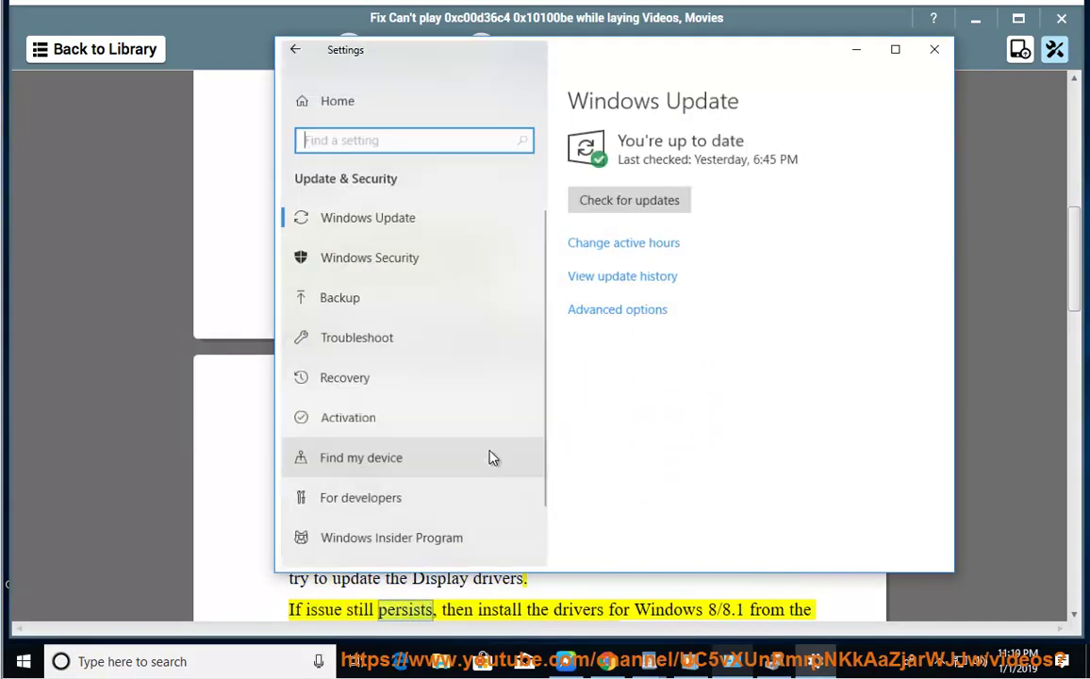
{"action": "left_click", "coordinate": [226, 434]}
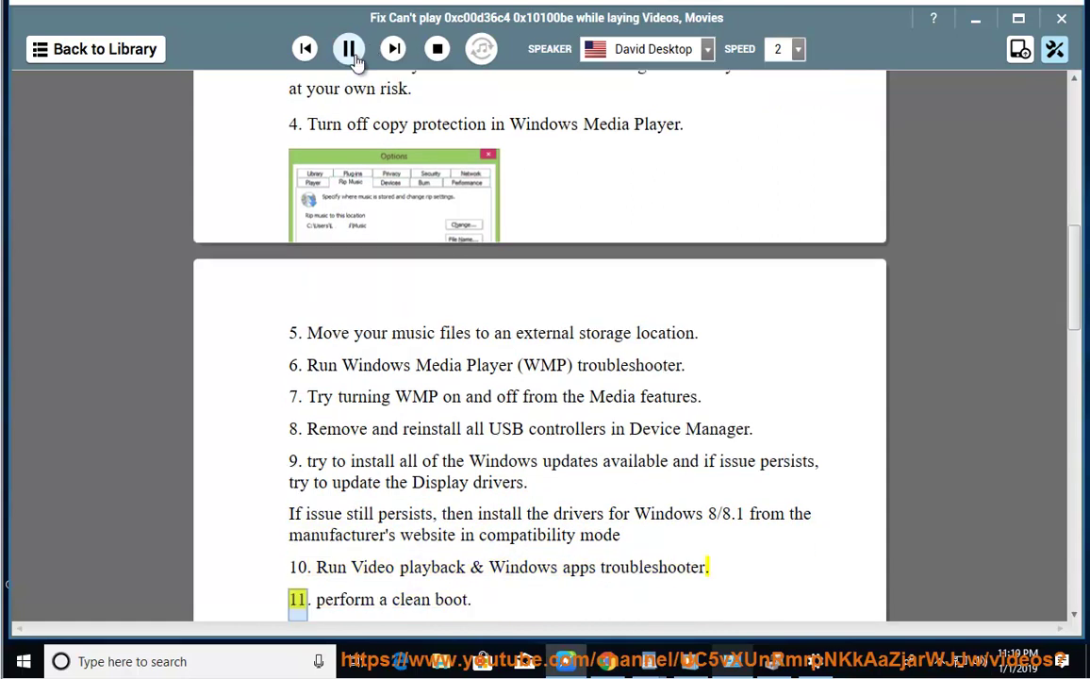
- Highlight "playback &" in tip 10, search Control Panel for "TR" and list all categories under Troubleshooting
{"action": "left_click_drag", "start_coordinate": [488, 566], "coordinate": [384, 566]}
{"action": "left_click", "coordinate": [731, 660]}
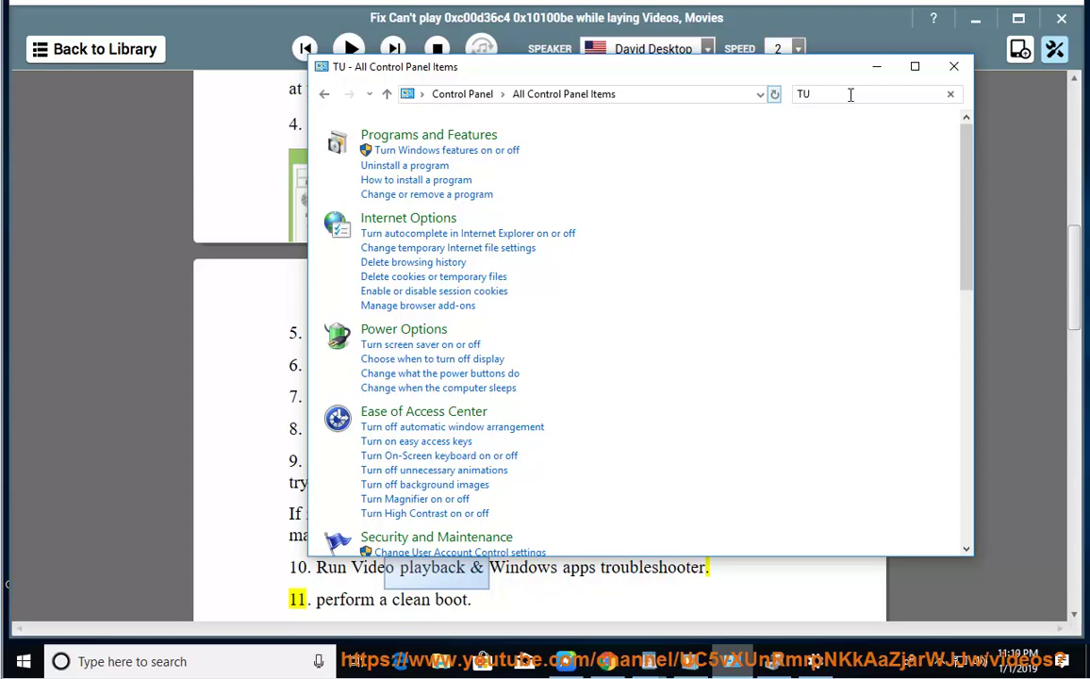
{"action": "type", "text": "TR"}
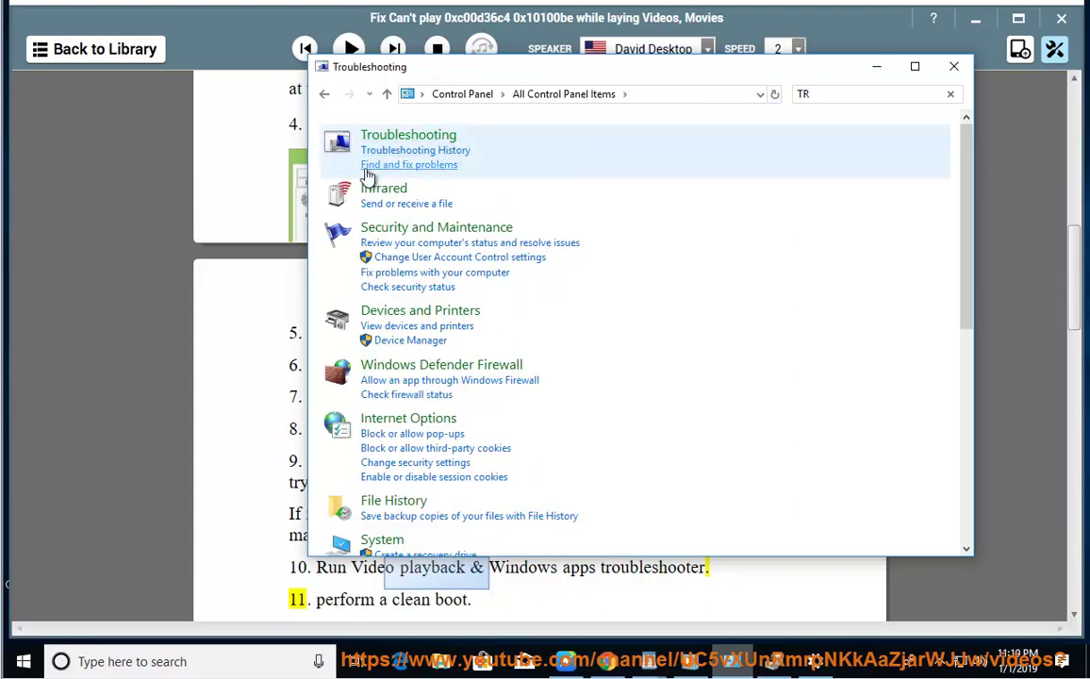
{"action": "left_click", "coordinate": [367, 166]}
{"action": "left_click", "coordinate": [349, 157]}
{"action": "left_click_drag", "start_coordinate": [527, 65], "coordinate": [676, 60]}
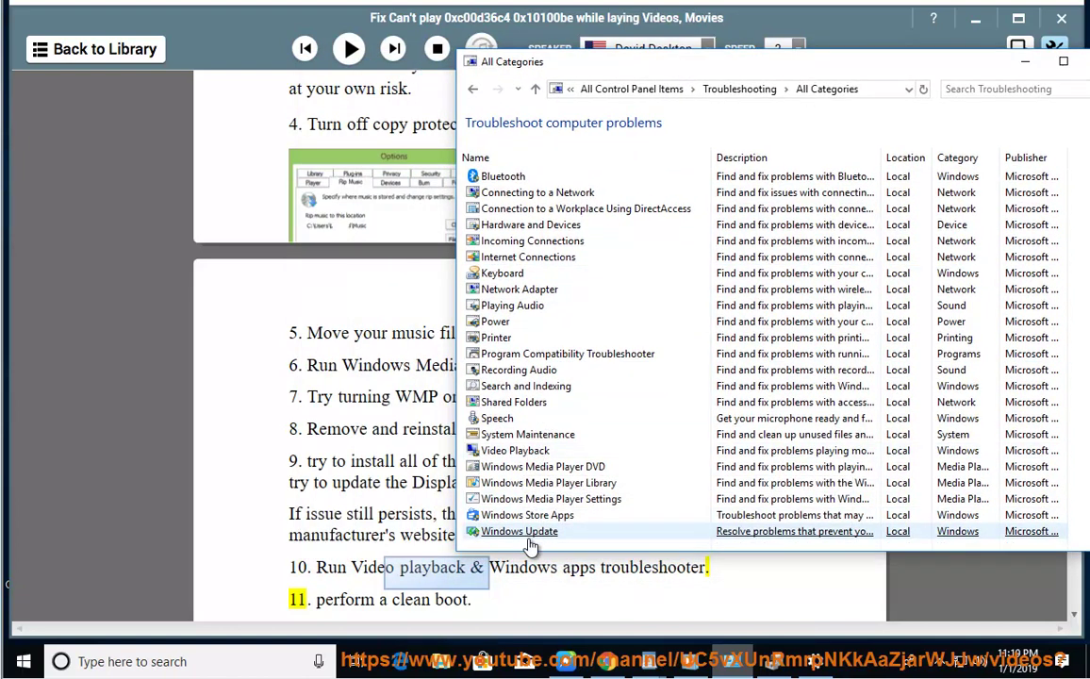
- Open the Windows Store Apps troubleshooter, cancel it, and resume reading the document aloud at tip 11
{"action": "double_click", "coordinate": [556, 518]}
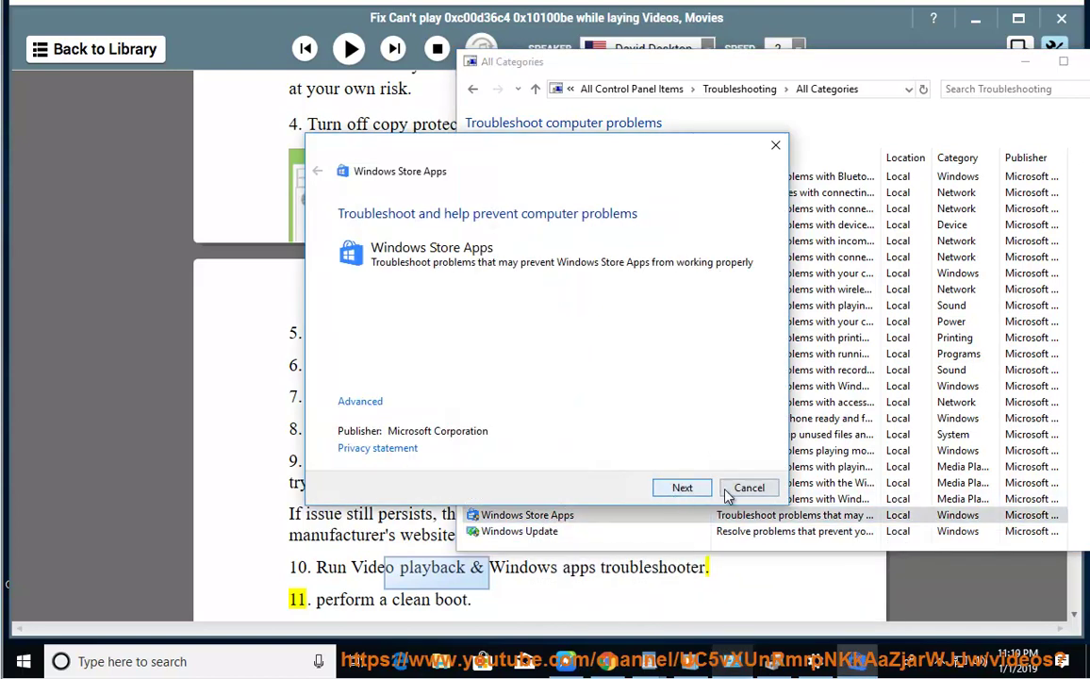
{"action": "left_click", "coordinate": [729, 491]}
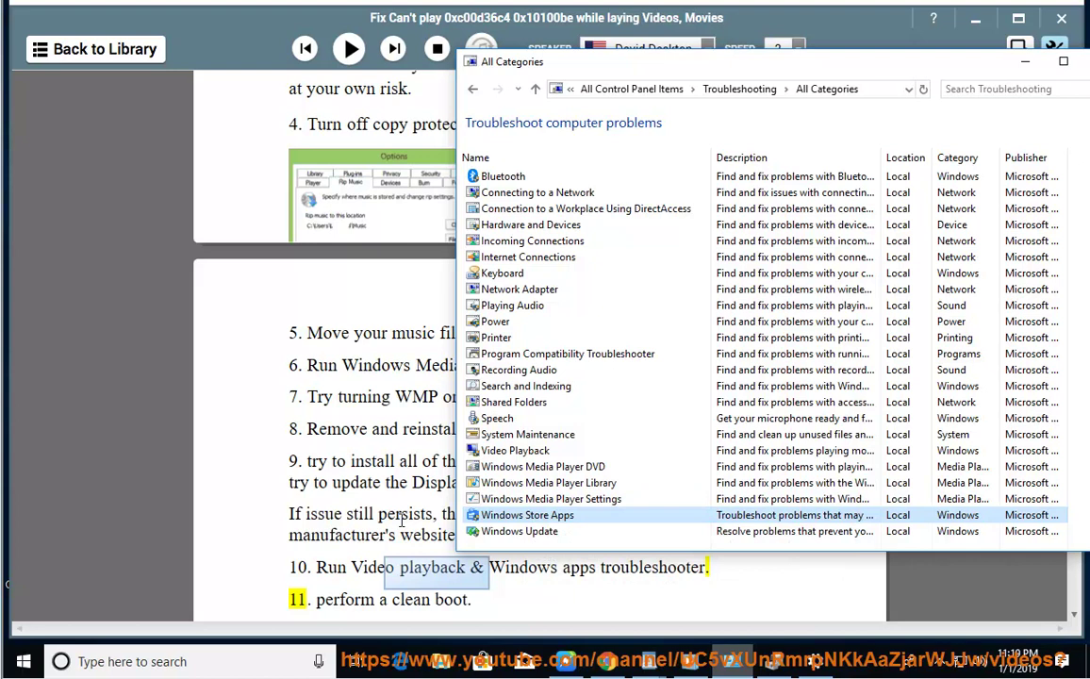
{"action": "left_click", "coordinate": [401, 517]}
{"action": "left_click", "coordinate": [341, 55]}
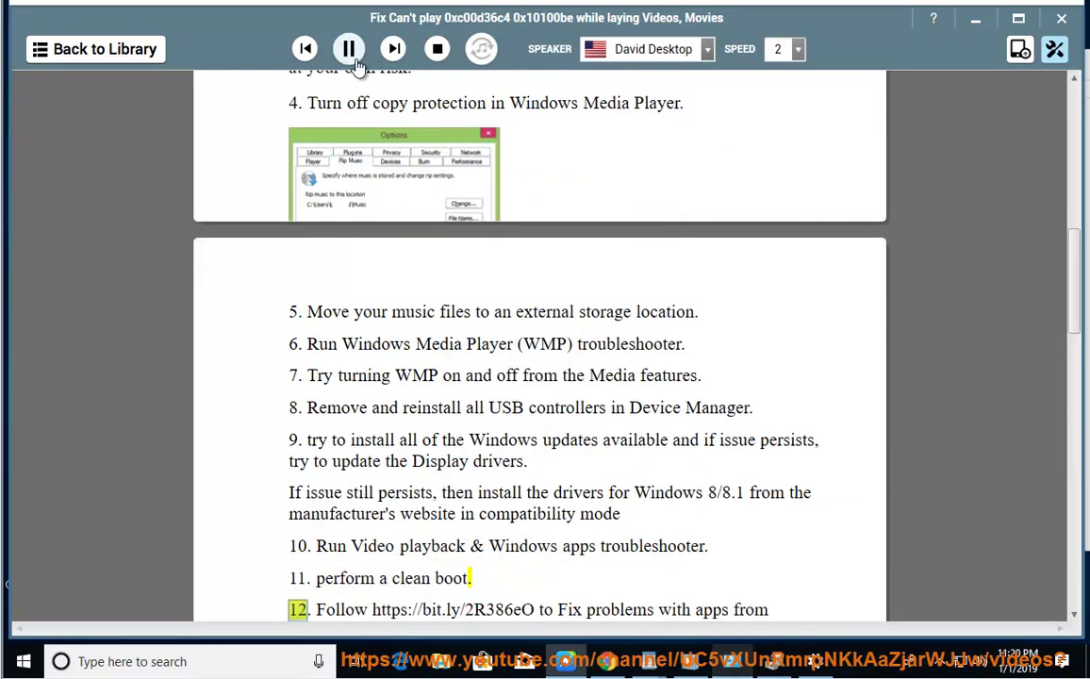
- Highlight "a clean boot." in tip 11 and select VMware Tools Core Service among the startup programs in Task Manager
{"action": "left_click_drag", "start_coordinate": [476, 581], "coordinate": [378, 578]}
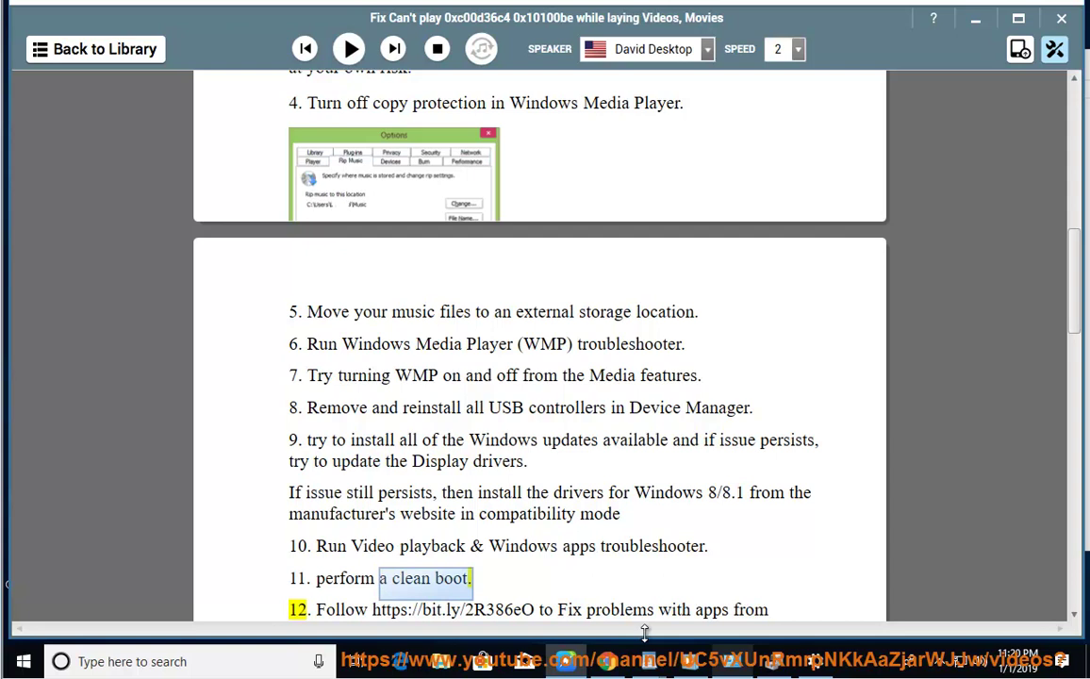
{"action": "right_click", "coordinate": [828, 661]}
{"action": "left_click", "coordinate": [884, 571]}
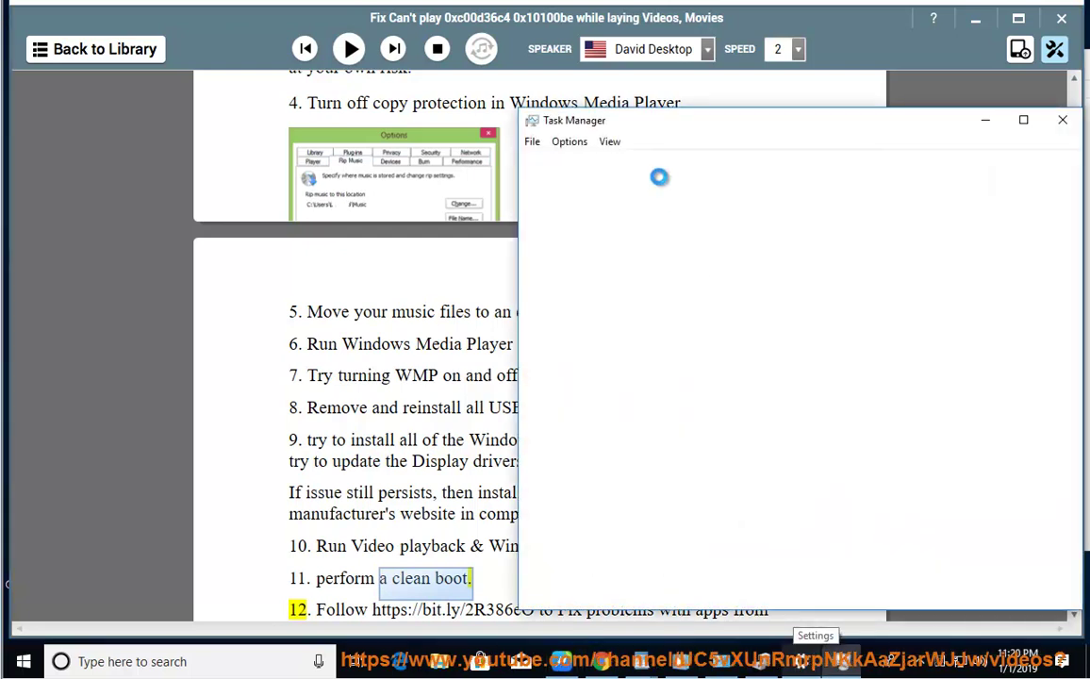
{"action": "left_click", "coordinate": [727, 168]}
{"action": "left_click", "coordinate": [868, 221]}
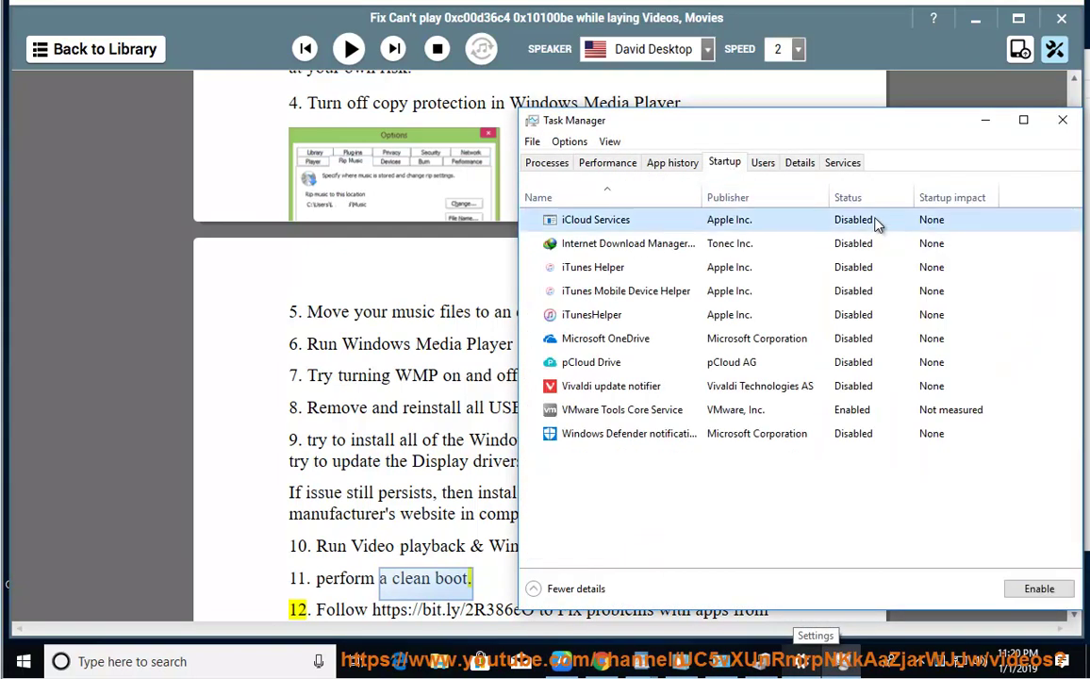
{"action": "left_click", "coordinate": [853, 411]}
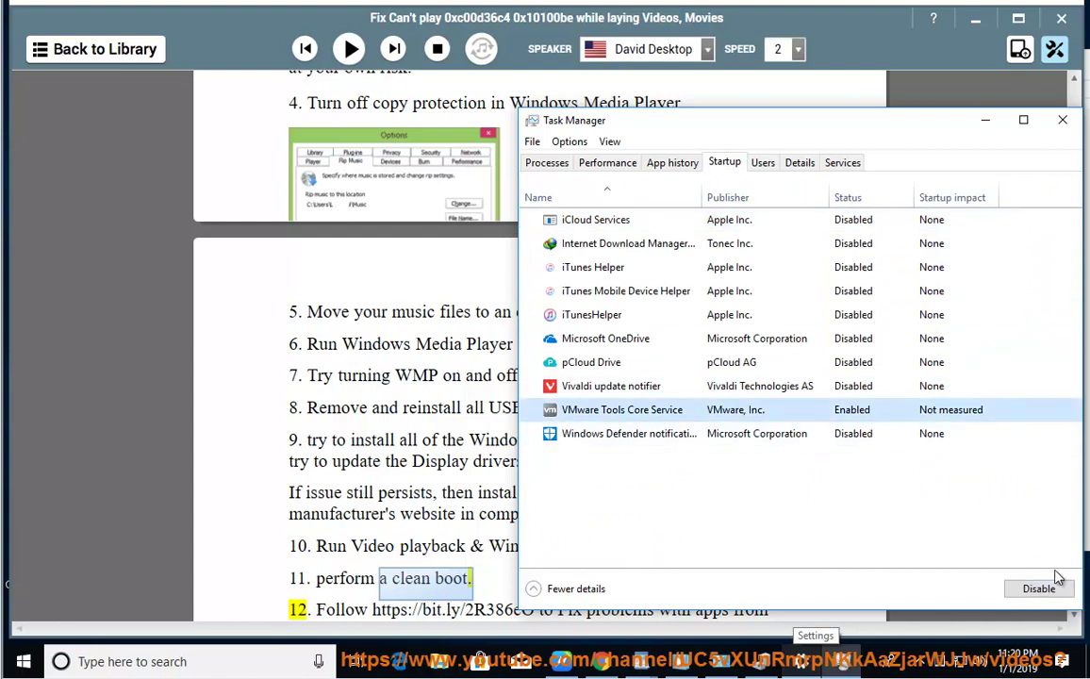
- Run MSCONFIG to open System Configuration, and review its startup selection options and the list of services
{"action": "key", "text": "super+r"}
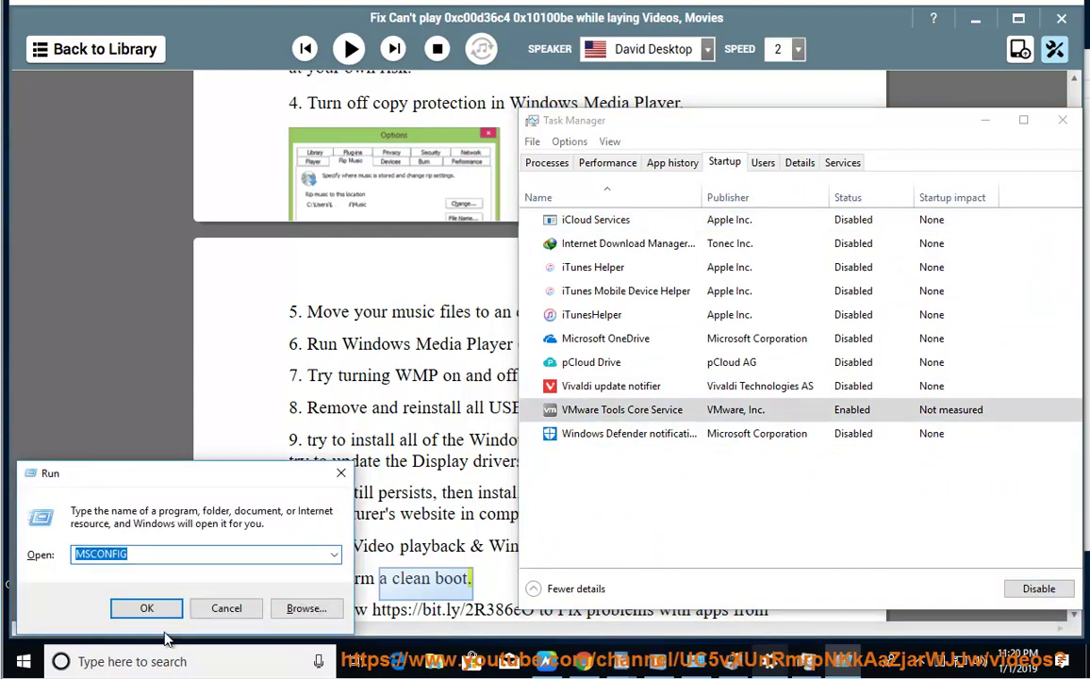
{"action": "left_click", "coordinate": [147, 610]}
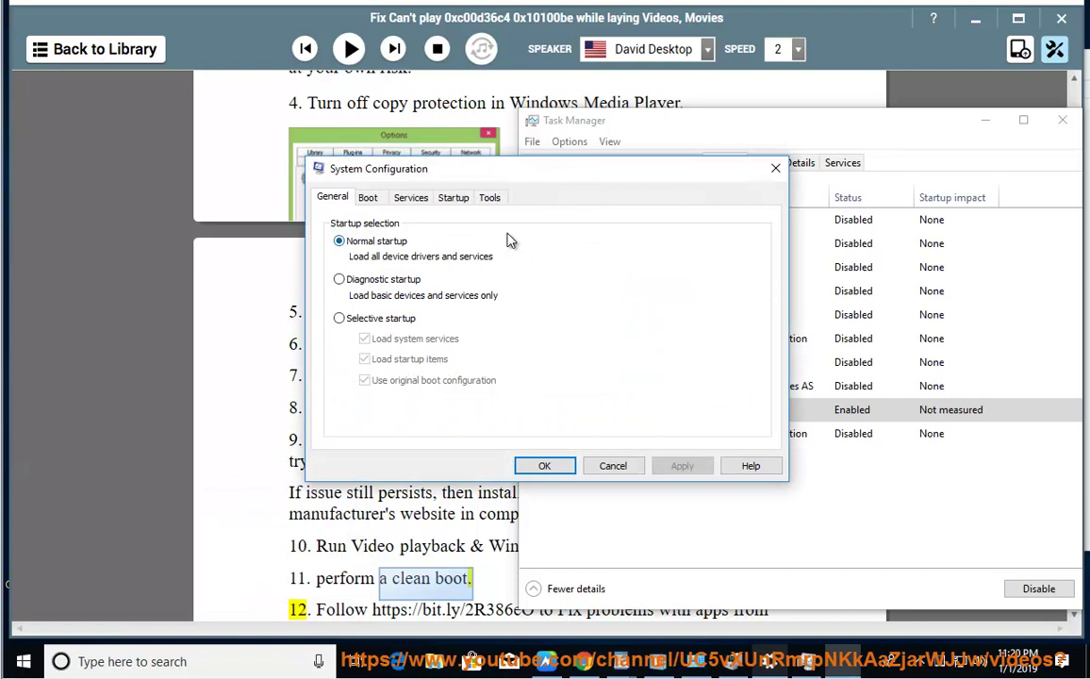
{"action": "left_click", "coordinate": [408, 202]}
{"action": "left_click", "coordinate": [332, 197]}
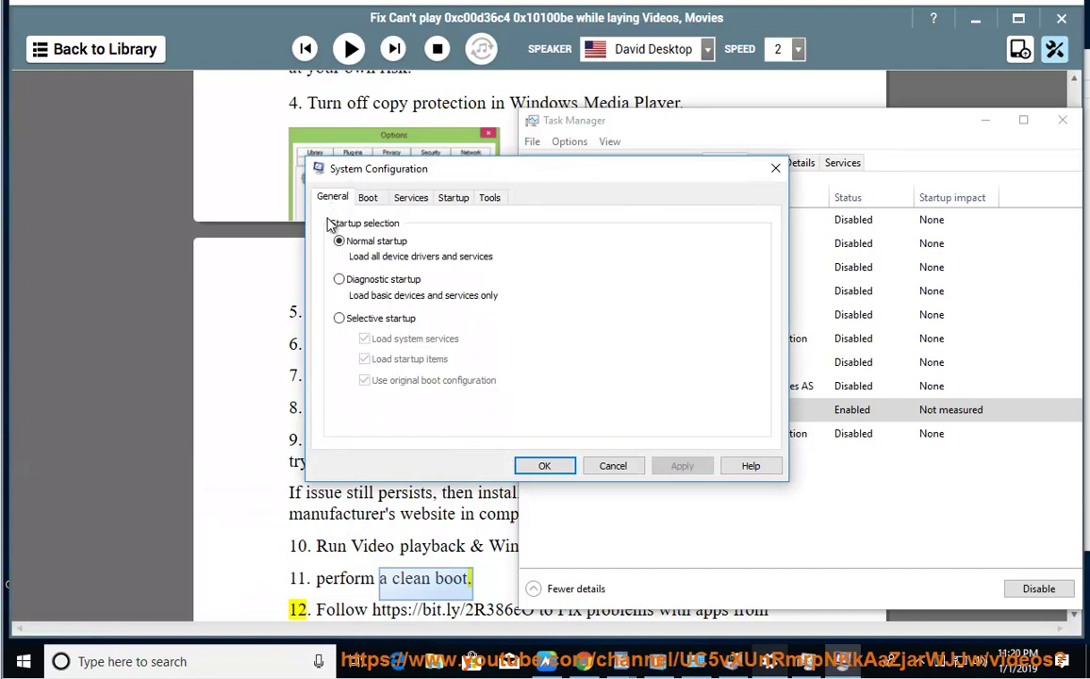
{"action": "left_click", "coordinate": [339, 319]}
{"action": "left_click", "coordinate": [411, 198]}
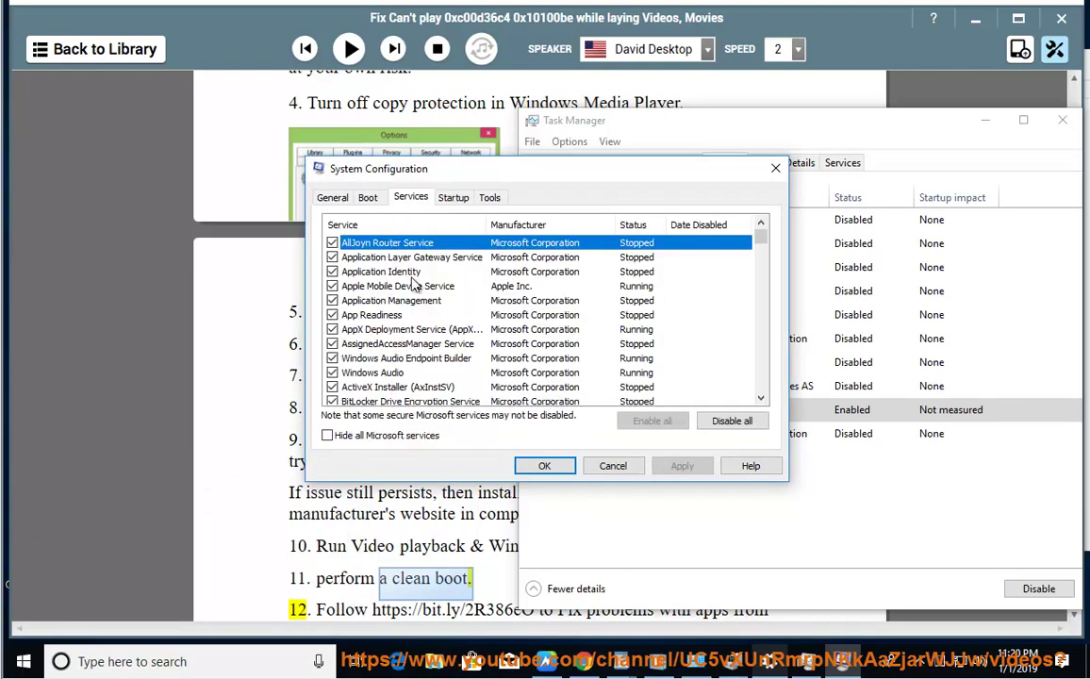
- Try to disable all services with Microsoft services hidden, cancel System Configuration and dismiss Task Manager
{"action": "left_click", "coordinate": [371, 436]}
{"action": "left_click", "coordinate": [731, 420]}
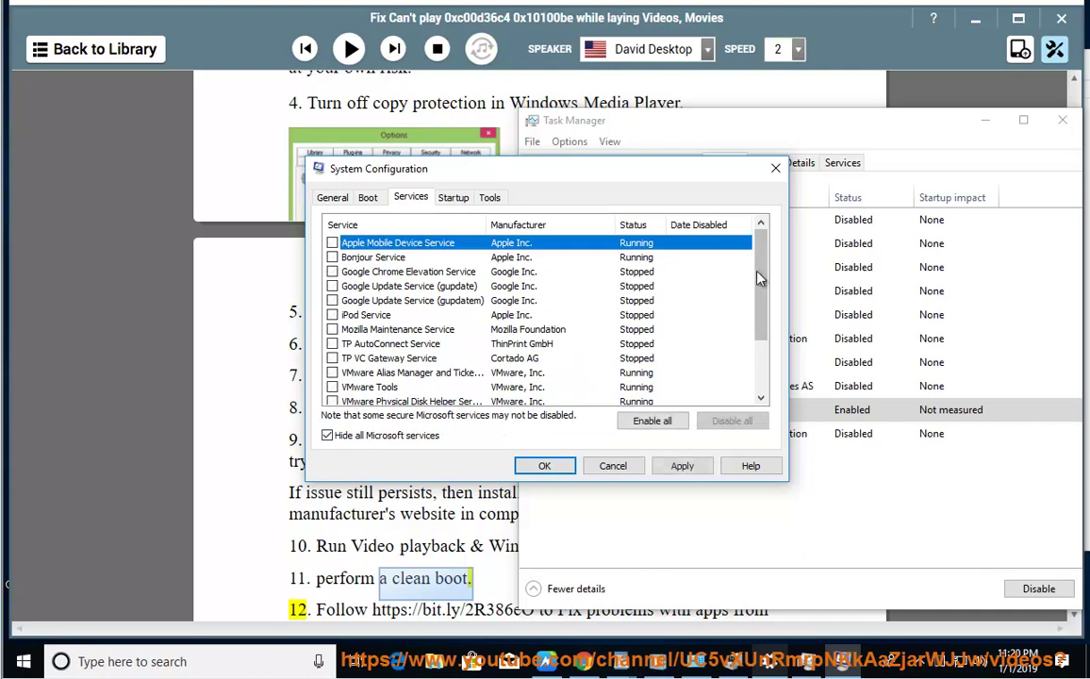
{"action": "left_click_drag", "start_coordinate": [759, 269], "coordinate": [760, 326]}
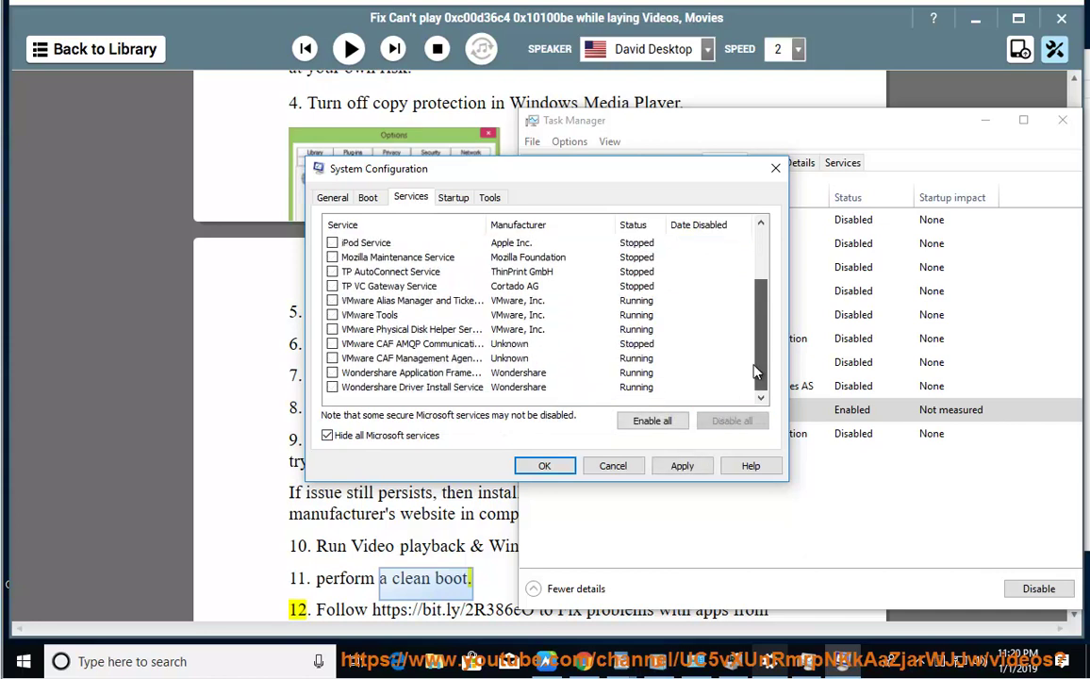
{"action": "left_click", "coordinate": [613, 465]}
{"action": "left_click", "coordinate": [880, 134]}
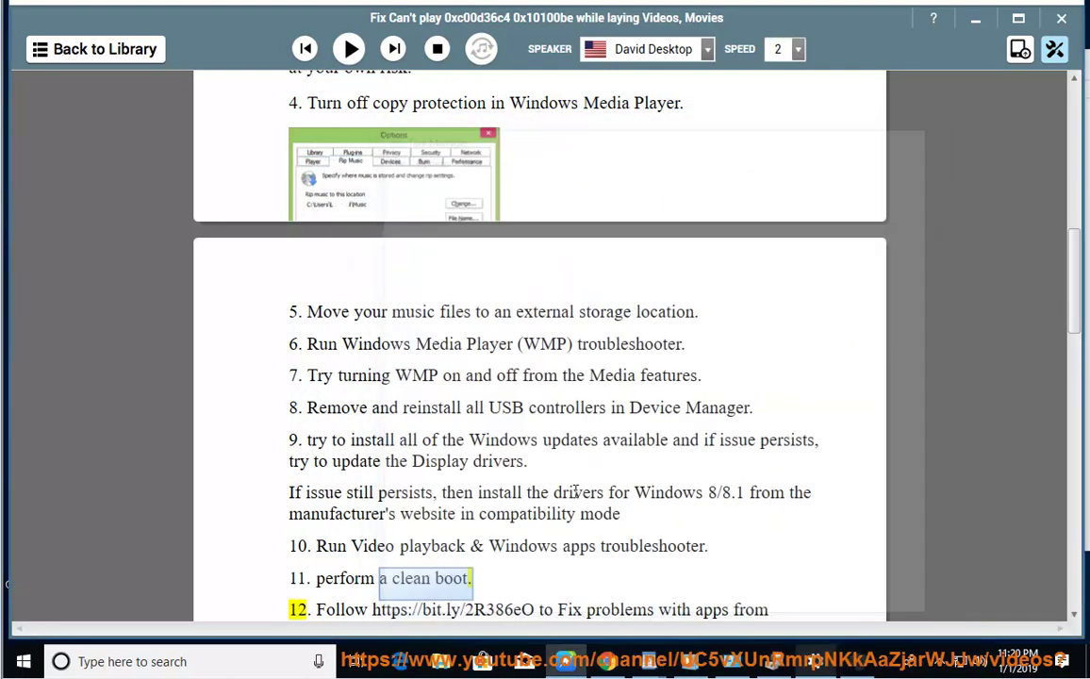